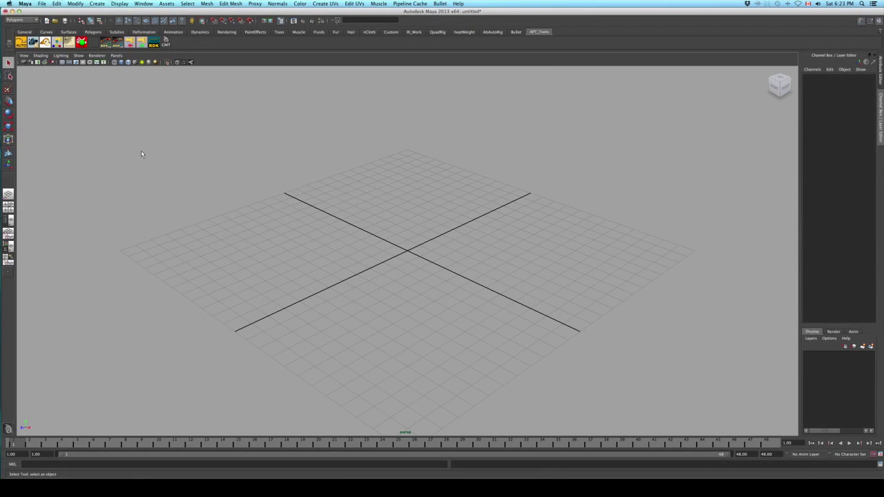
Create a polygon plane at the origin.
{"action": "left_click", "coordinate": [96, 3]}
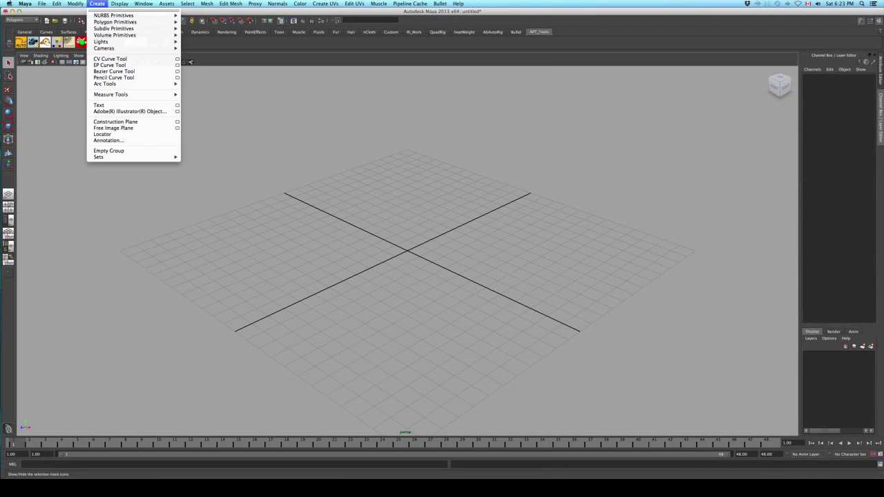
{"action": "mouse_move", "coordinate": [132, 21]}
{"action": "left_click", "coordinate": [220, 50]}
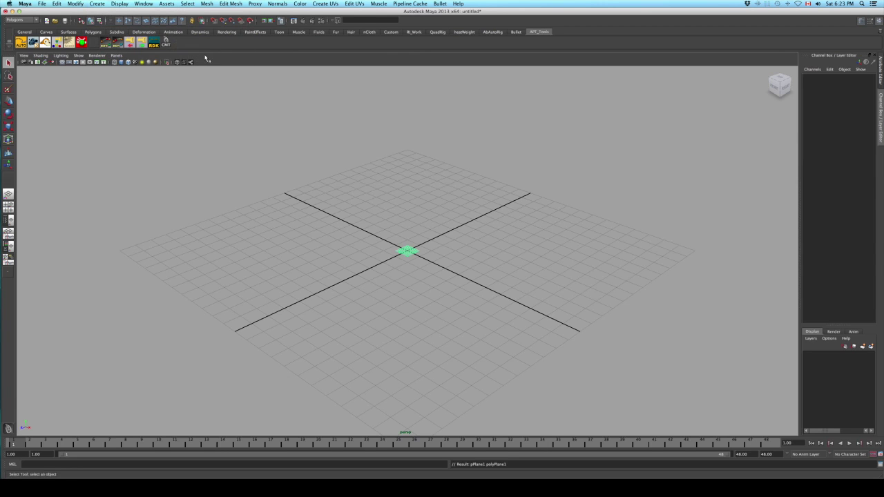
Scale the plane to 4000 on X, Y and Z.
{"action": "key", "text": "r"}
{"action": "left_click_drag", "start_coordinate": [386, 252], "coordinate": [529, 230]}
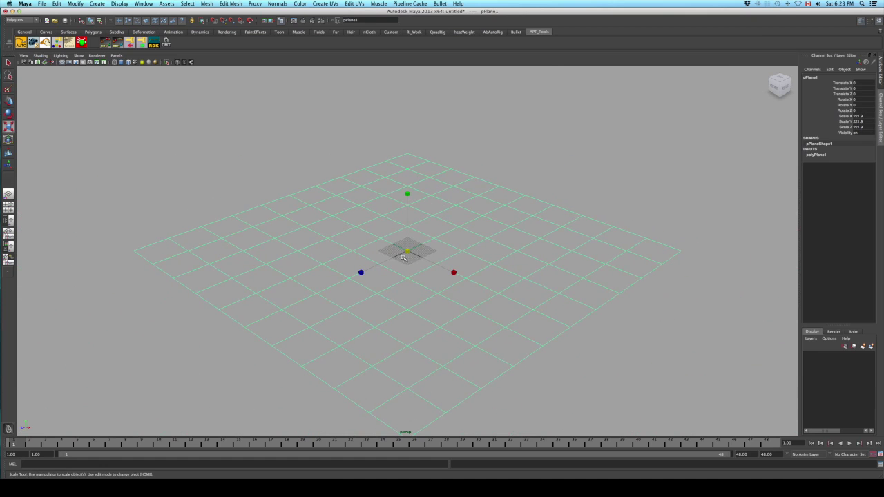
{"action": "left_click_drag", "start_coordinate": [407, 250], "coordinate": [517, 243]}
{"action": "left_click_drag", "start_coordinate": [412, 242], "coordinate": [675, 154]}
{"action": "scroll", "coordinate": [409, 252], "scroll_direction": "down", "scroll_amount": 3}
{"action": "left_click_drag", "start_coordinate": [408, 252], "coordinate": [694, 154]}
{"action": "scroll", "coordinate": [413, 230], "scroll_direction": "down", "scroll_amount": 2}
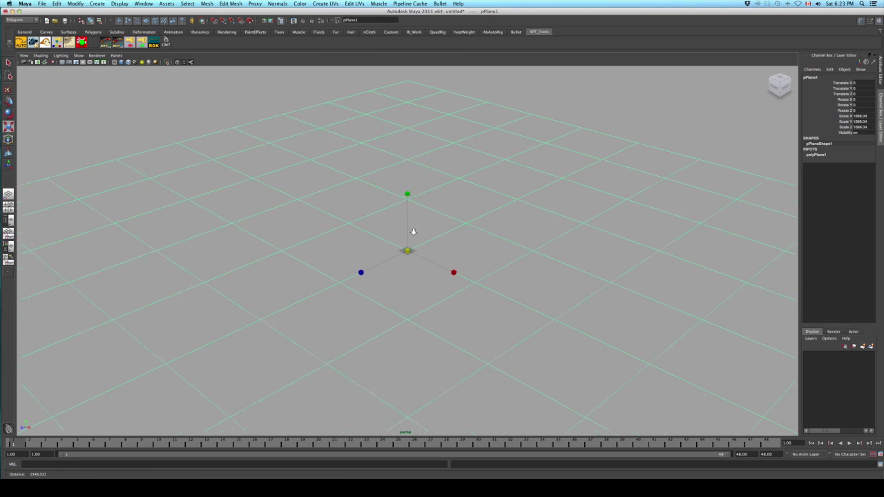
{"action": "left_click_drag", "start_coordinate": [862, 127], "coordinate": [864, 119]}
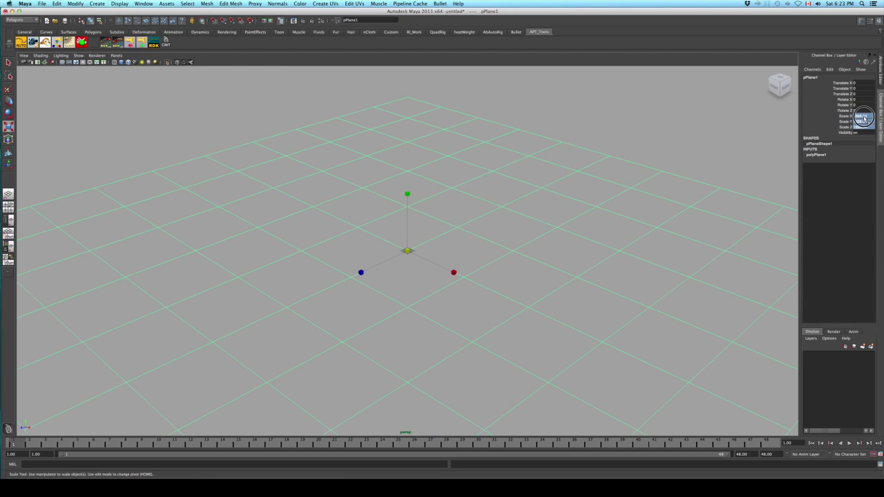
{"action": "type", "text": "1"}
{"action": "key", "text": "Return"}
Show the plane solid-shaded from a low camera angle and display its attributes.
{"action": "right_click_drag", "start_coordinate": [239, 235], "coordinate": [383, 256], "text": "alt"}
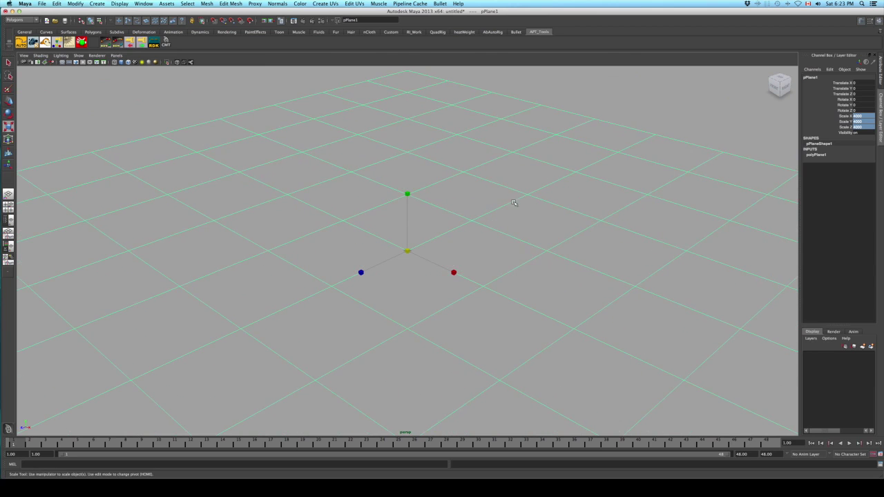
{"action": "key", "text": "5"}
{"action": "key", "text": "q"}
{"action": "left_click_drag", "start_coordinate": [552, 144], "coordinate": [425, 181], "text": "alt"}
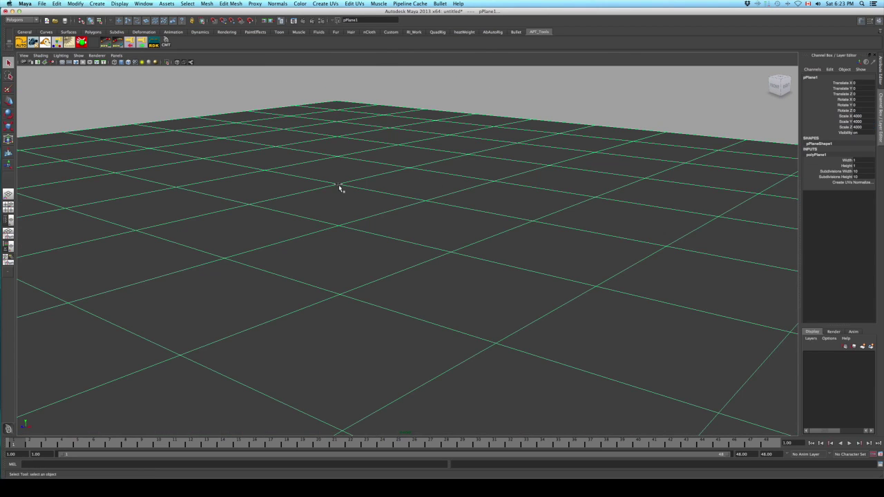
{"action": "left_click", "coordinate": [470, 88]}
{"action": "left_click", "coordinate": [387, 161]}
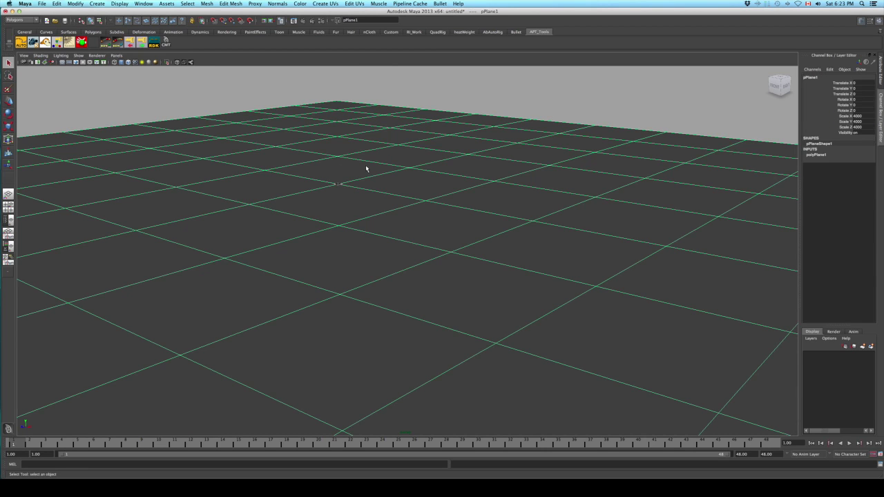
{"action": "key", "text": "ctrl+a"}
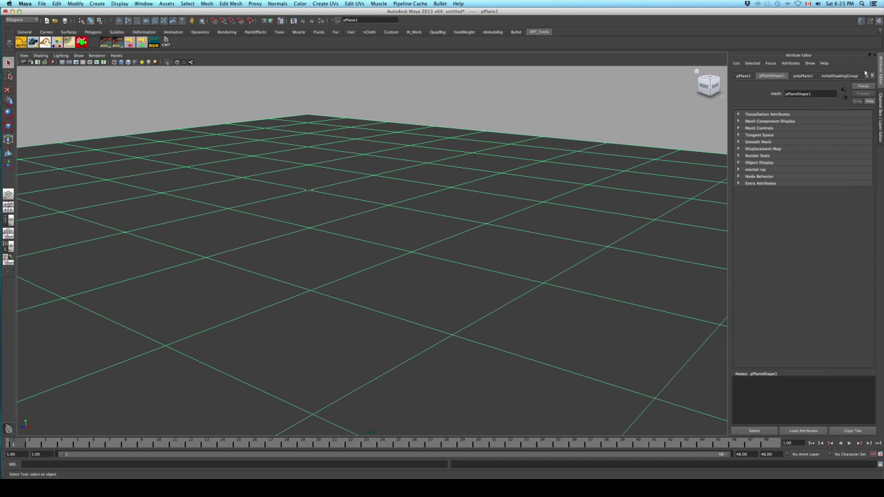
Assign a new Blinn with reflectivity 0, black specular, roll-off 0.070 and eccentricity 0.035.
{"action": "right_click", "coordinate": [512, 164]}
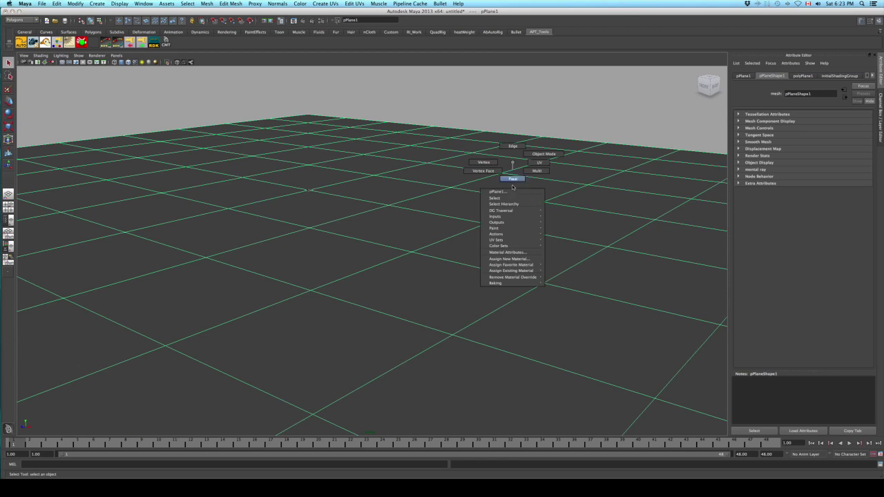
{"action": "left_click", "coordinate": [509, 259]}
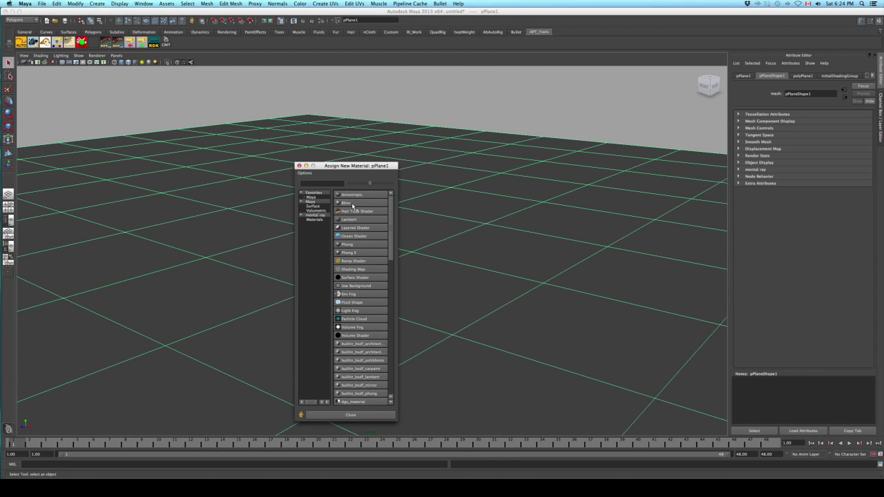
{"action": "left_click", "coordinate": [355, 203]}
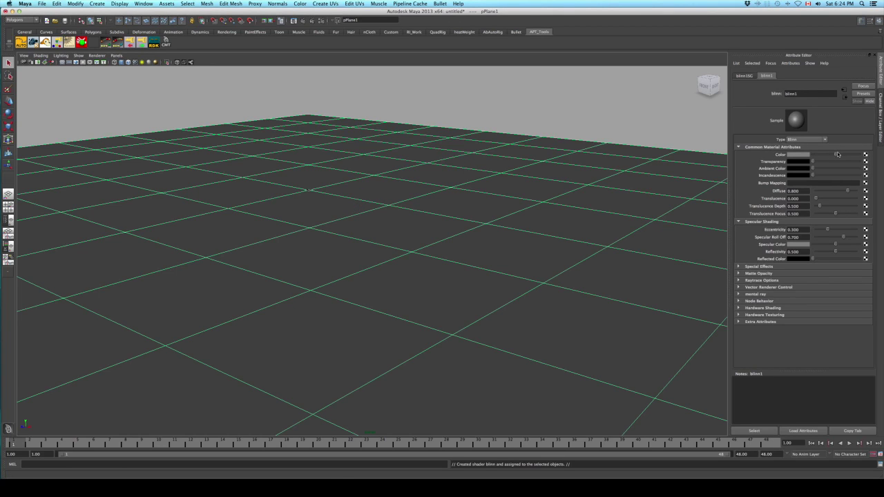
{"action": "left_click", "coordinate": [815, 251]}
{"action": "left_click", "coordinate": [816, 244]}
{"action": "left_click", "coordinate": [818, 237]}
{"action": "left_click_drag", "start_coordinate": [818, 235], "coordinate": [817, 237]}
{"action": "left_click", "coordinate": [817, 230]}
{"action": "left_click", "coordinate": [845, 98]}
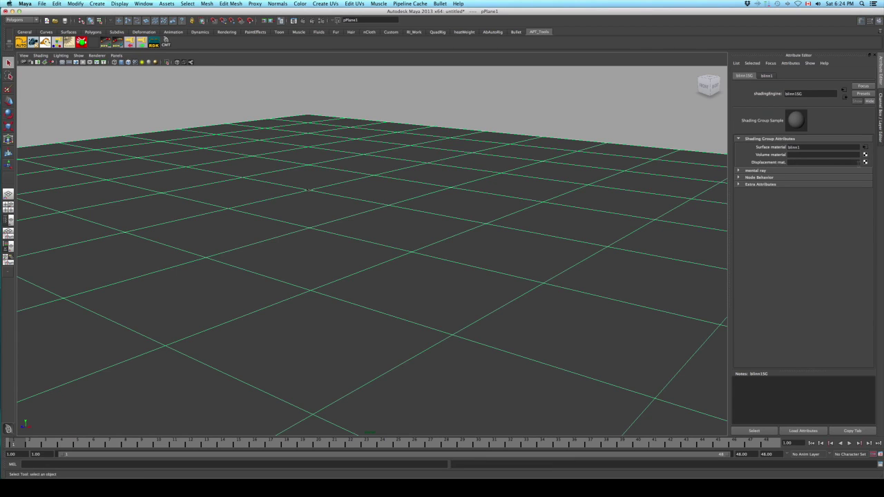
Map a File texture to blinn1SG's displacement and load mt-ruapehu-and-mt-ngauruhoe.jpg into it.
{"action": "left_click", "coordinate": [864, 163]}
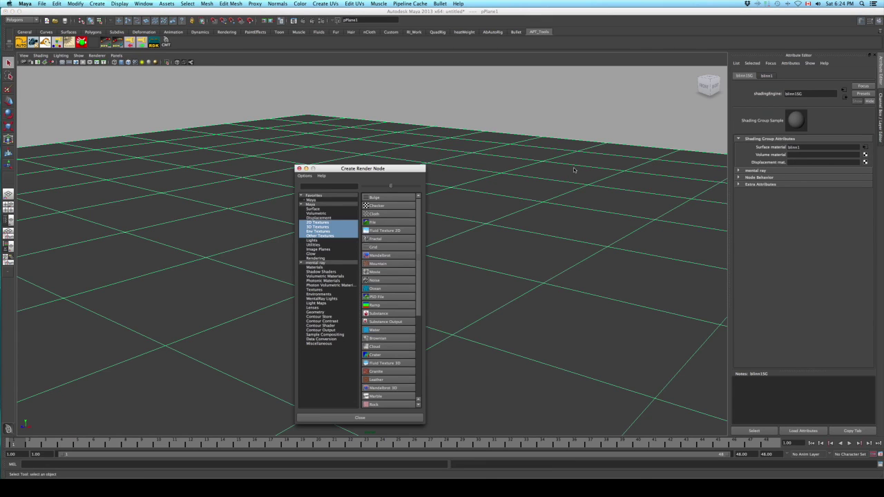
{"action": "left_click", "coordinate": [381, 226]}
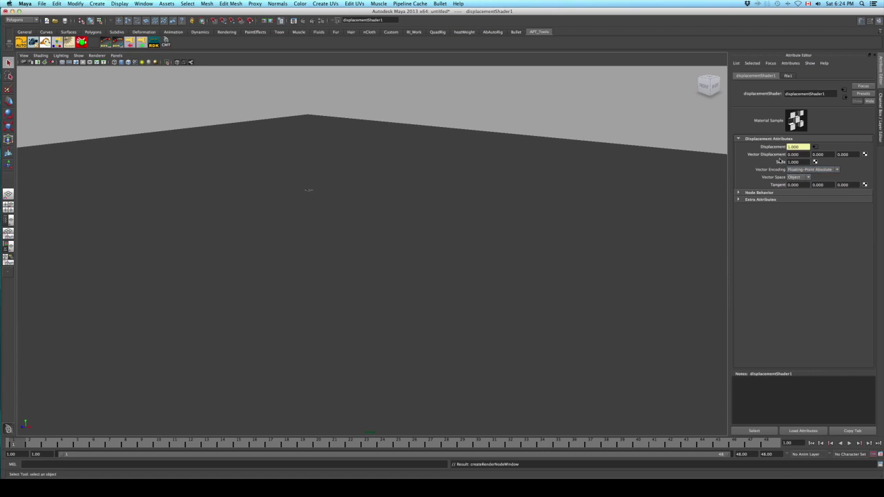
{"action": "left_click", "coordinate": [814, 148]}
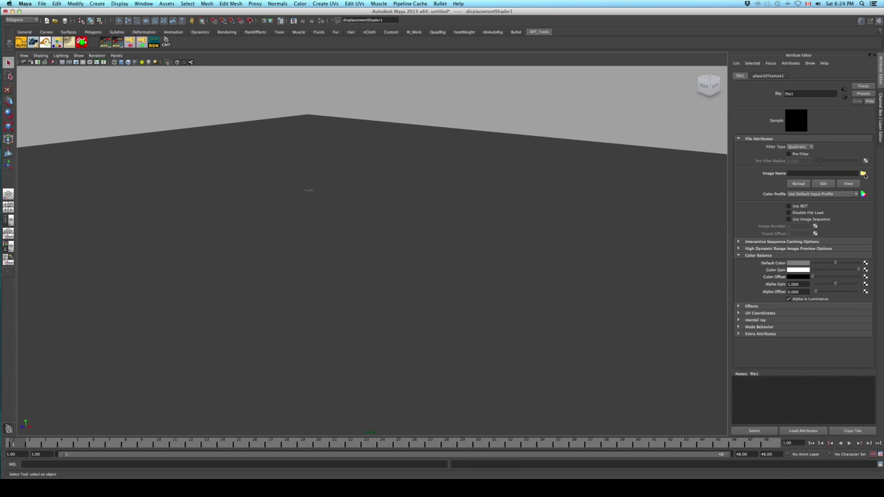
{"action": "left_click", "coordinate": [863, 173]}
{"action": "left_click", "coordinate": [290, 114]}
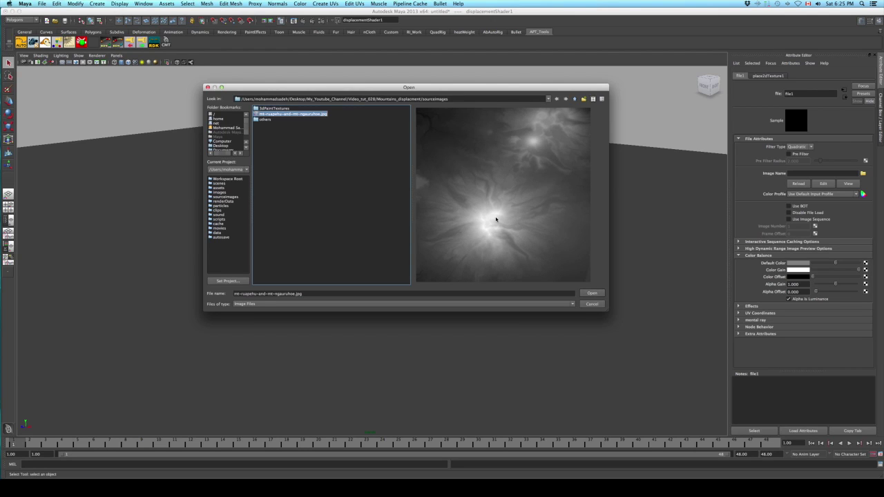
{"action": "left_click", "coordinate": [591, 294]}
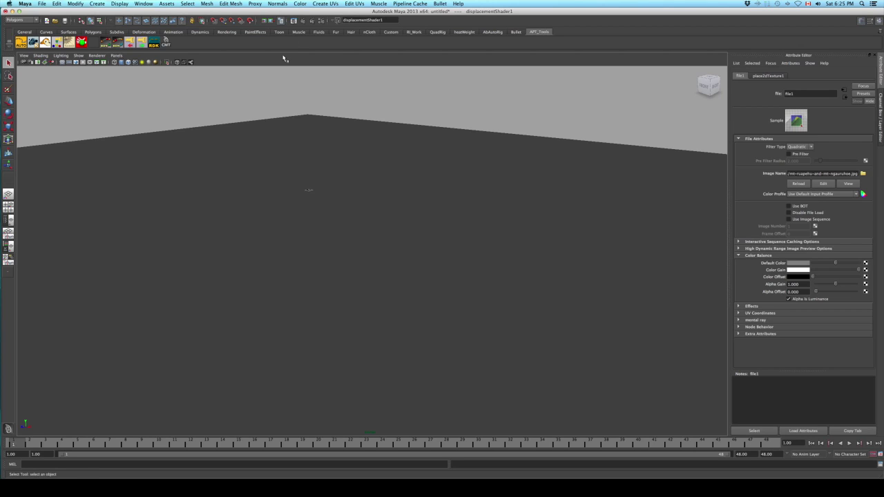
Set the renderer to mental ray with the HD 720 (1280x720) image size preset.
{"action": "left_click", "coordinate": [319, 20]}
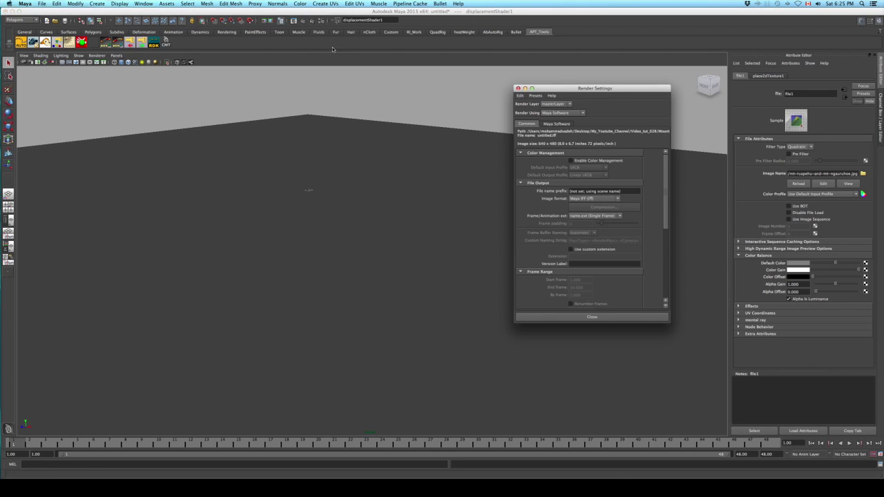
{"action": "left_click", "coordinate": [562, 113]}
{"action": "left_click", "coordinate": [556, 136]}
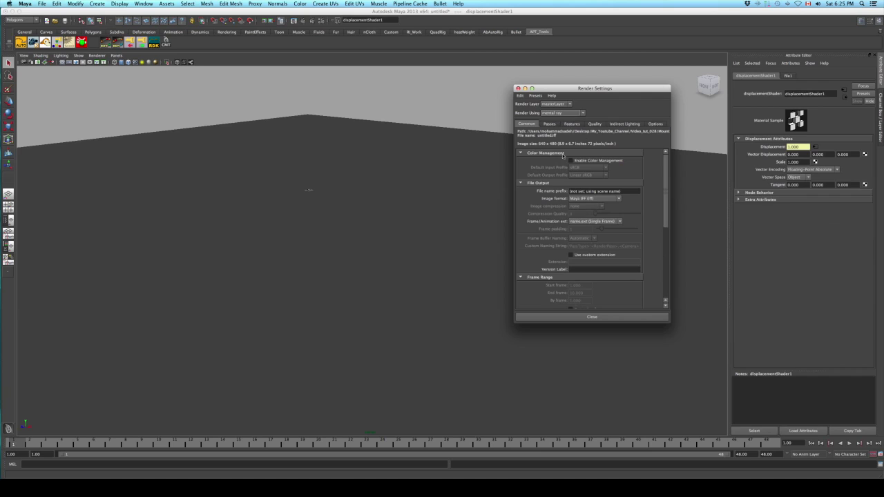
{"action": "left_click_drag", "start_coordinate": [665, 188], "coordinate": [669, 248]}
{"action": "left_click", "coordinate": [620, 240]}
{"action": "scroll", "coordinate": [622, 257], "scroll_direction": "down", "scroll_amount": 2}
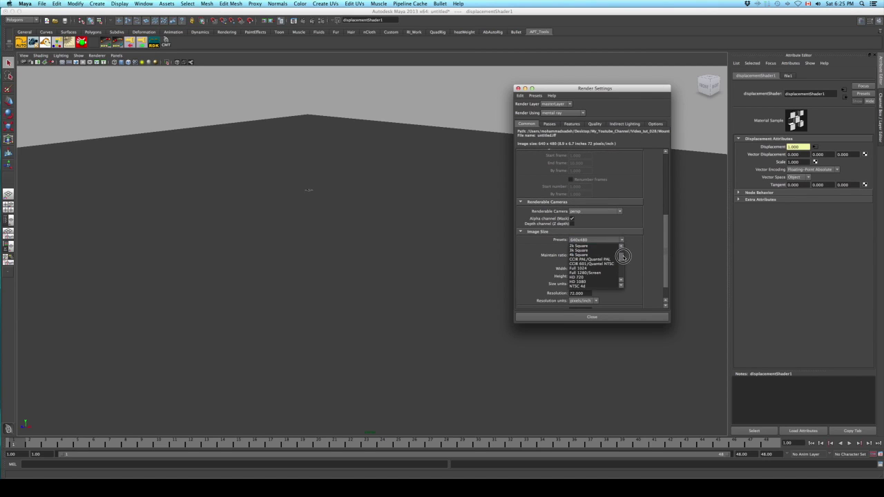
{"action": "scroll", "coordinate": [622, 257], "scroll_direction": "down", "scroll_amount": 2}
{"action": "left_click", "coordinate": [587, 268]}
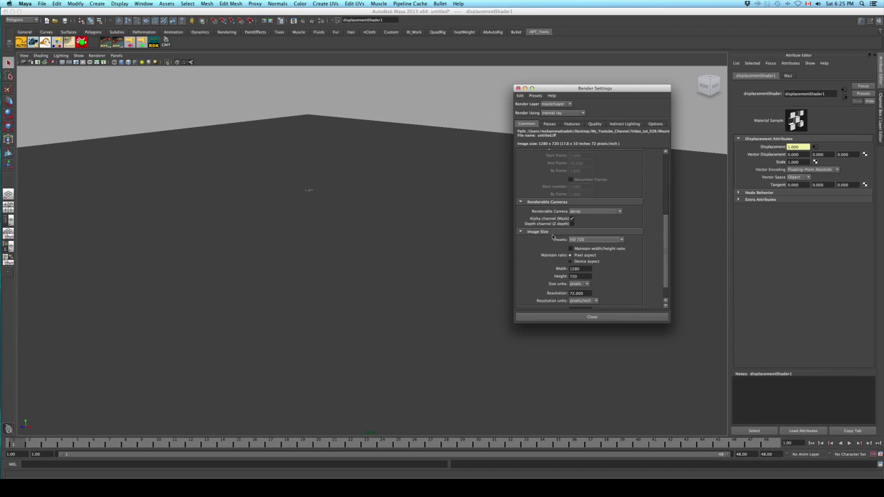
{"action": "left_click_drag", "start_coordinate": [665, 252], "coordinate": [660, 188]}
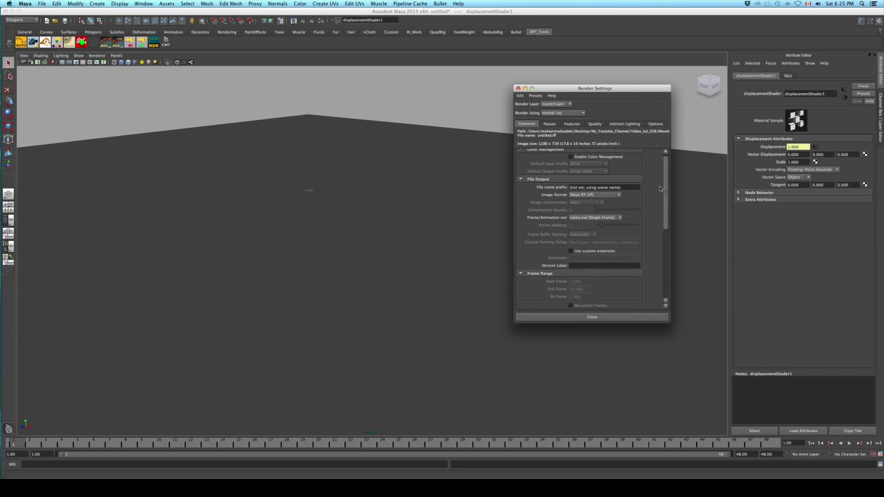
{"action": "left_click", "coordinate": [595, 124]}
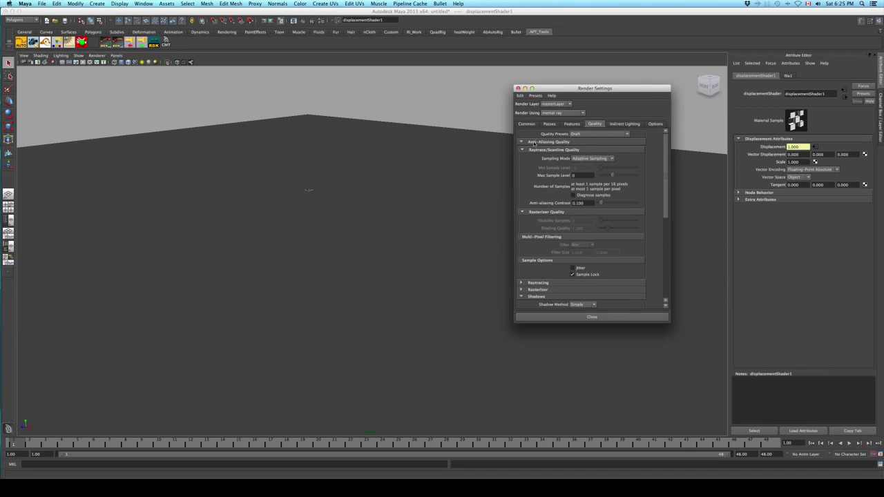
{"action": "left_click", "coordinate": [584, 319]}
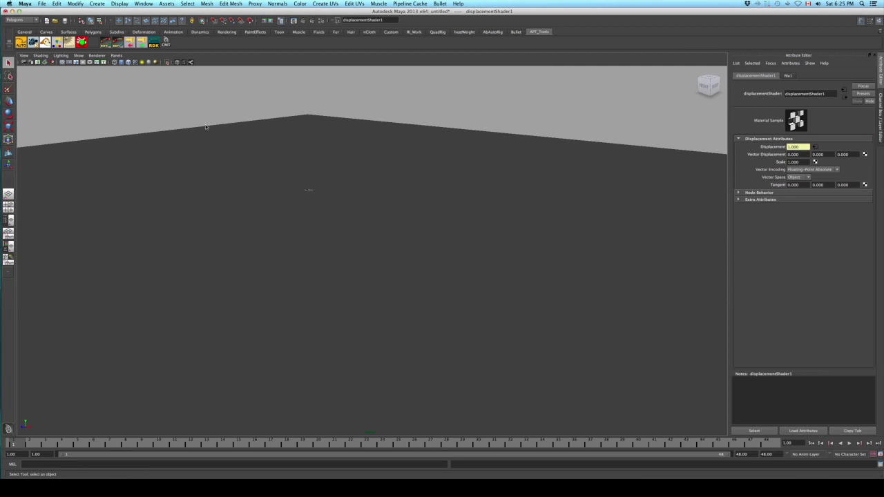
Create camera1 and show its view in one of the viewport panes.
{"action": "left_click", "coordinate": [97, 4]}
{"action": "mouse_move", "coordinate": [108, 50]}
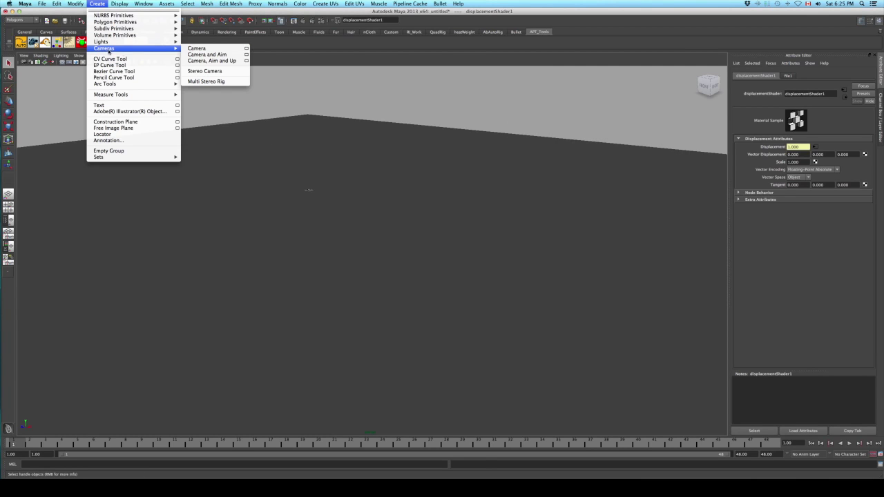
{"action": "left_click", "coordinate": [197, 48]}
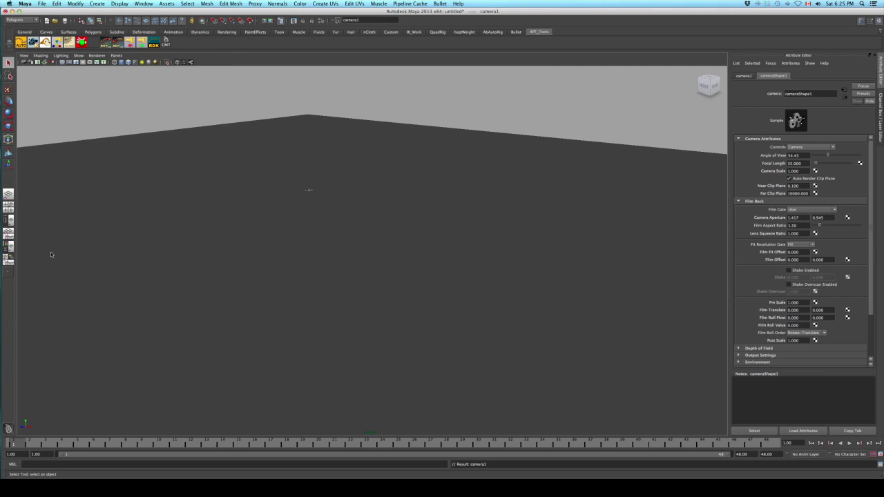
{"action": "left_click", "coordinate": [9, 260]}
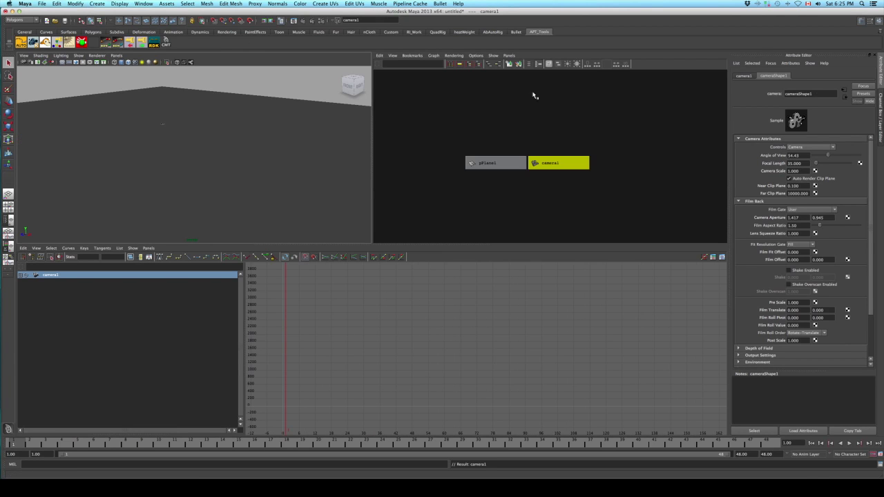
{"action": "left_click", "coordinate": [509, 56]}
{"action": "mouse_move", "coordinate": [521, 63]}
{"action": "left_click", "coordinate": [569, 67]}
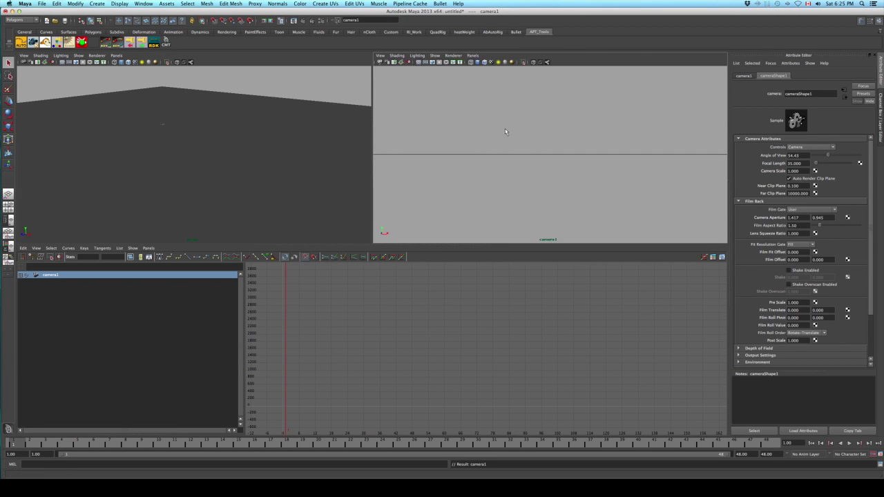
Frame the ground plane in camera1 with the resolution gate on, maximize the view, and render.
{"action": "left_click_drag", "start_coordinate": [195, 138], "coordinate": [197, 143], "text": "alt"}
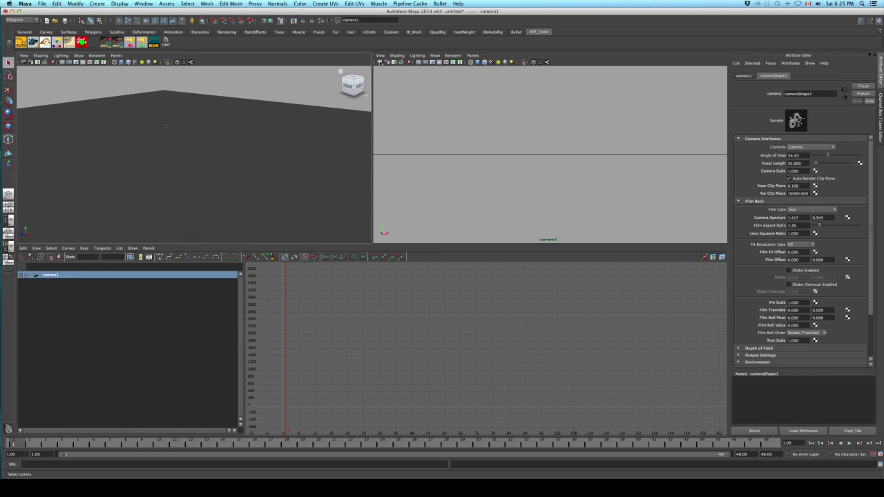
{"action": "left_click_drag", "start_coordinate": [428, 128], "coordinate": [452, 110], "text": "alt"}
{"action": "left_click_drag", "start_coordinate": [553, 158], "coordinate": [483, 111], "text": "alt"}
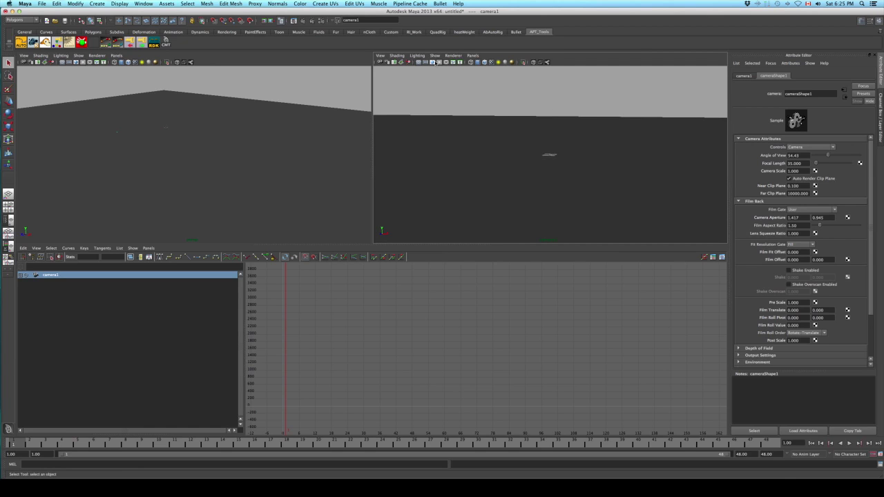
{"action": "left_click", "coordinate": [435, 63]}
{"action": "left_click_drag", "start_coordinate": [546, 143], "coordinate": [518, 131], "text": "alt"}
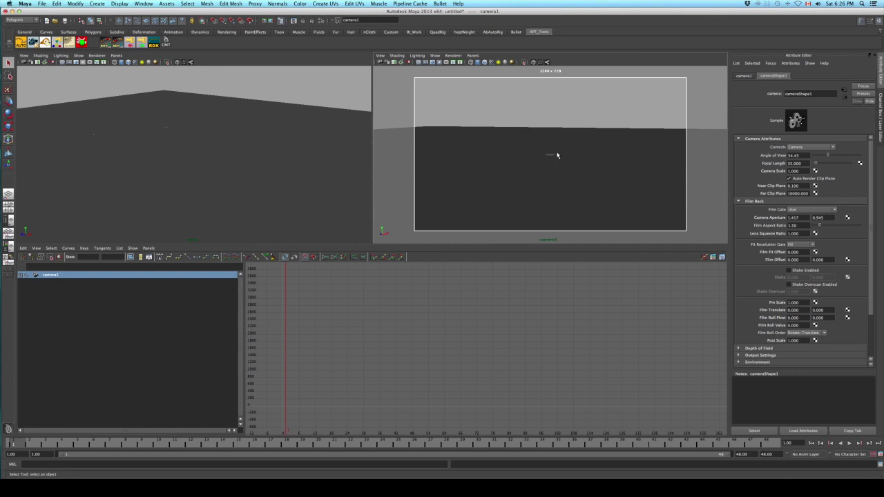
{"action": "left_click_drag", "start_coordinate": [556, 154], "coordinate": [527, 150], "text": "alt"}
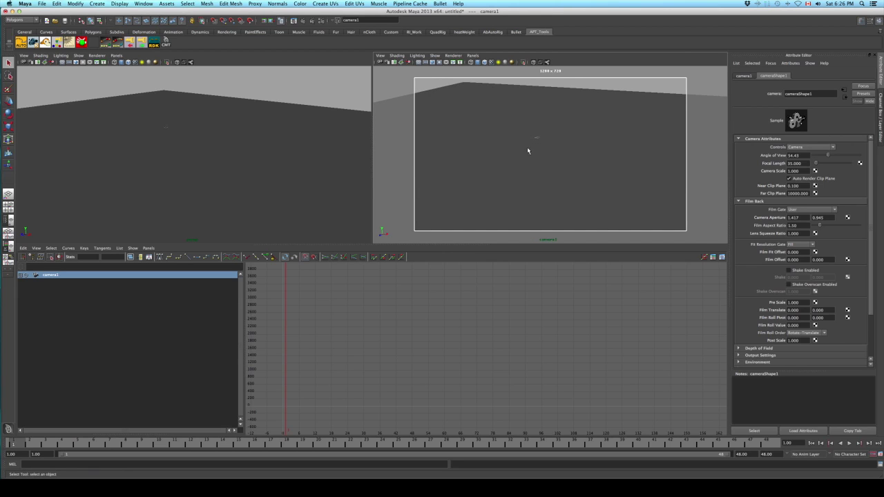
{"action": "key", "text": "space"}
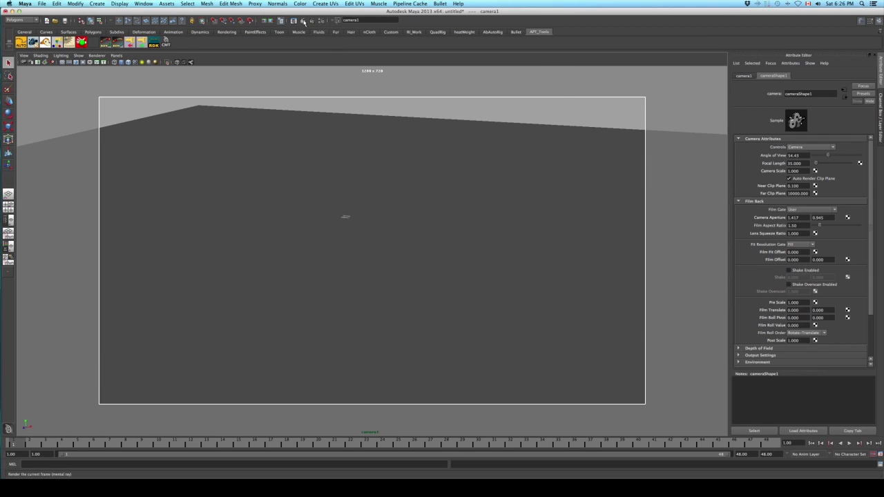
{"action": "left_click", "coordinate": [303, 20]}
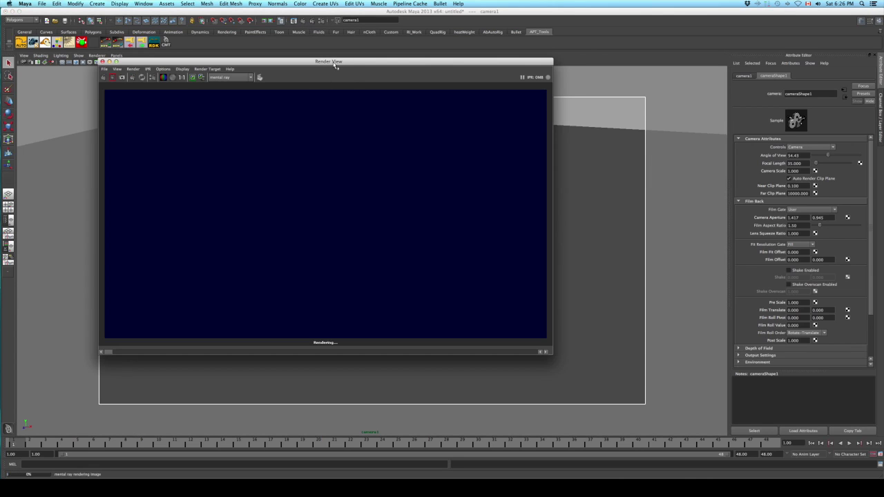
Review the flat grey test render, close the Render View, and select the ground plane.
{"action": "left_click_drag", "start_coordinate": [338, 62], "coordinate": [368, 70]}
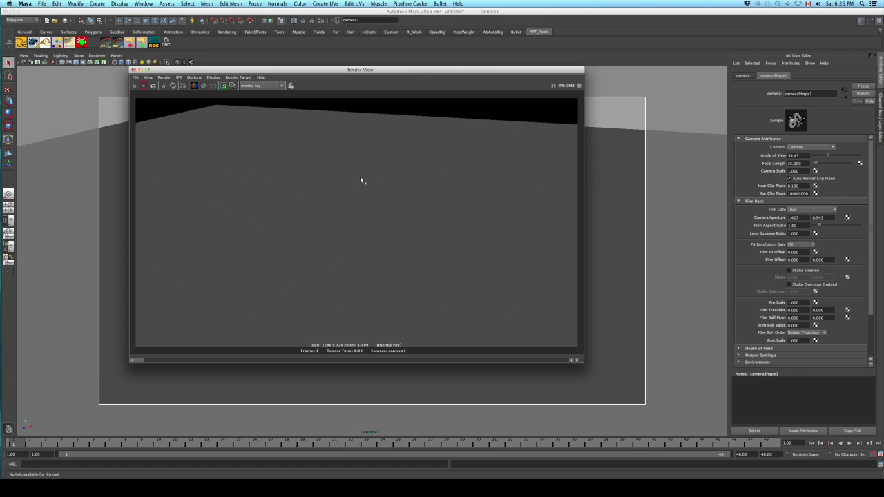
{"action": "left_click", "coordinate": [133, 70]}
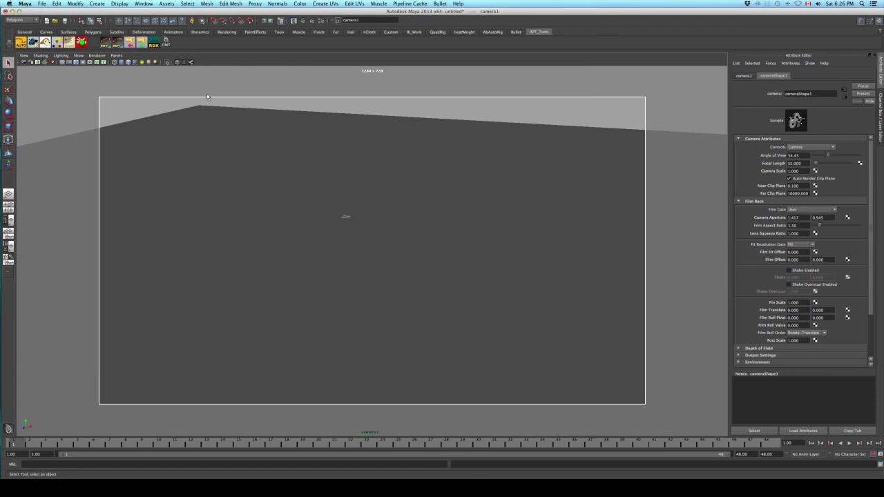
{"action": "left_click", "coordinate": [410, 201]}
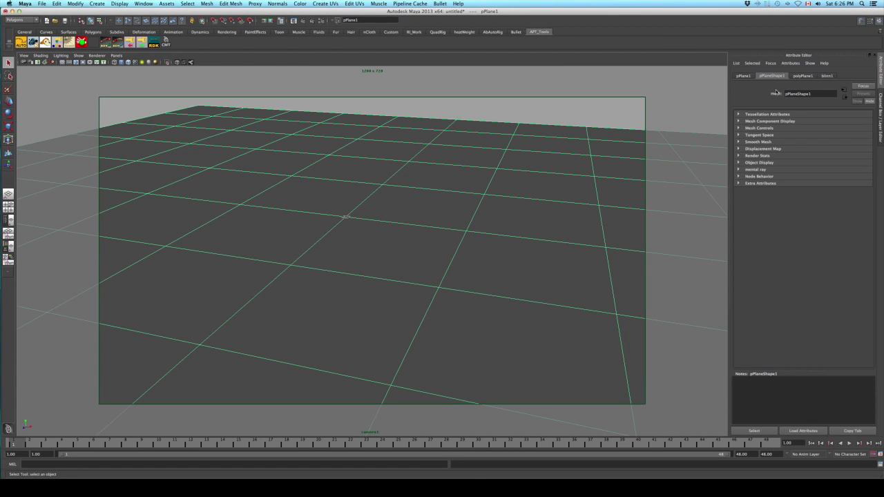
Go from blinn1 through blinn1SG to displacementShader1 and select its Scale field.
{"action": "key", "text": "ctrl+a"}
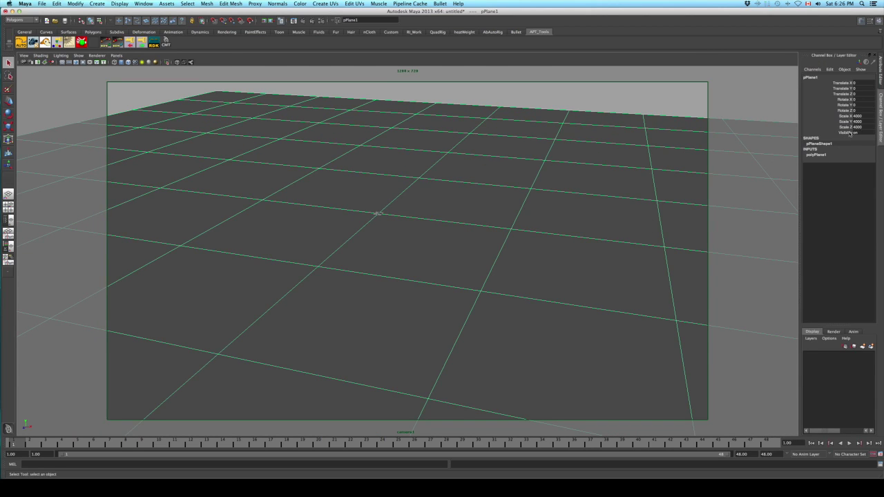
{"action": "key", "text": "ctrl+a"}
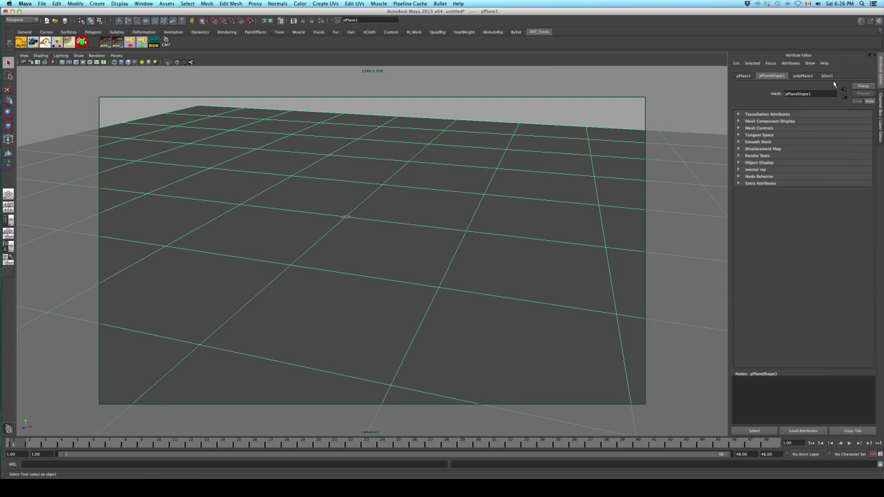
{"action": "left_click", "coordinate": [833, 75]}
{"action": "left_click", "coordinate": [844, 98]}
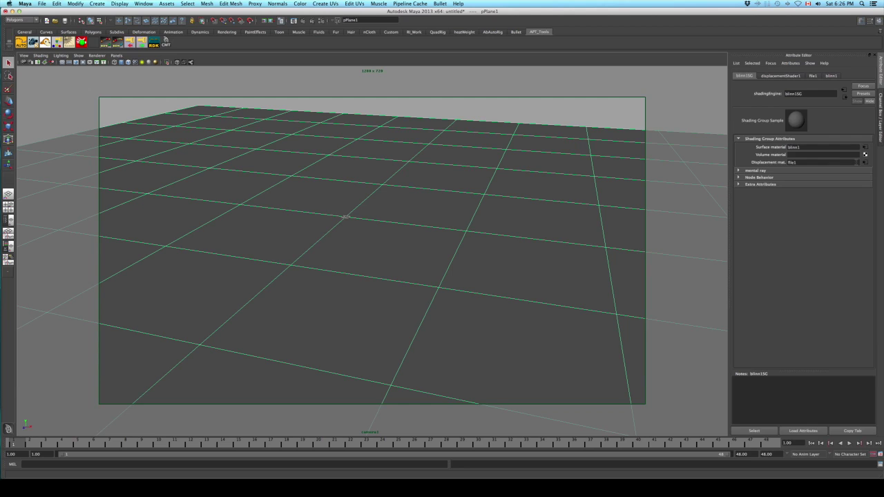
{"action": "left_click", "coordinate": [864, 162]}
{"action": "left_click", "coordinate": [844, 97]}
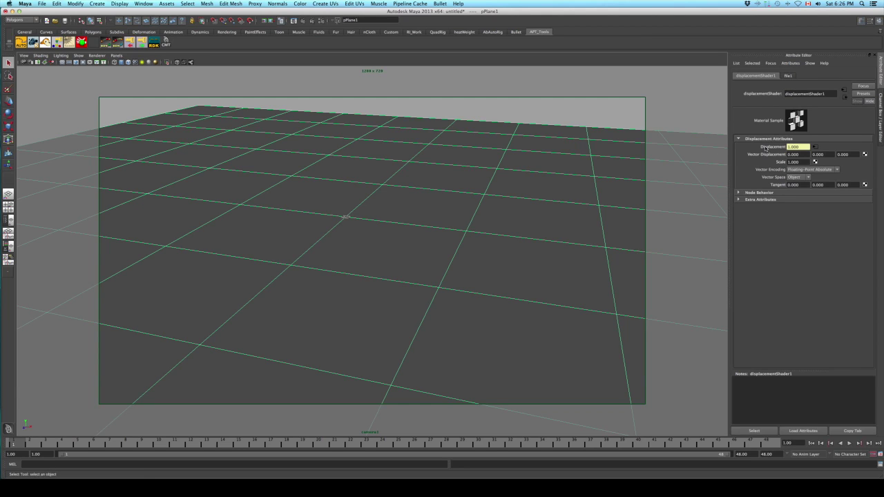
{"action": "left_click", "coordinate": [794, 161]}
Set the displacement Scale to 100 and render a test frame.
{"action": "type", "text": "1"}
{"action": "left_click", "coordinate": [301, 20]}
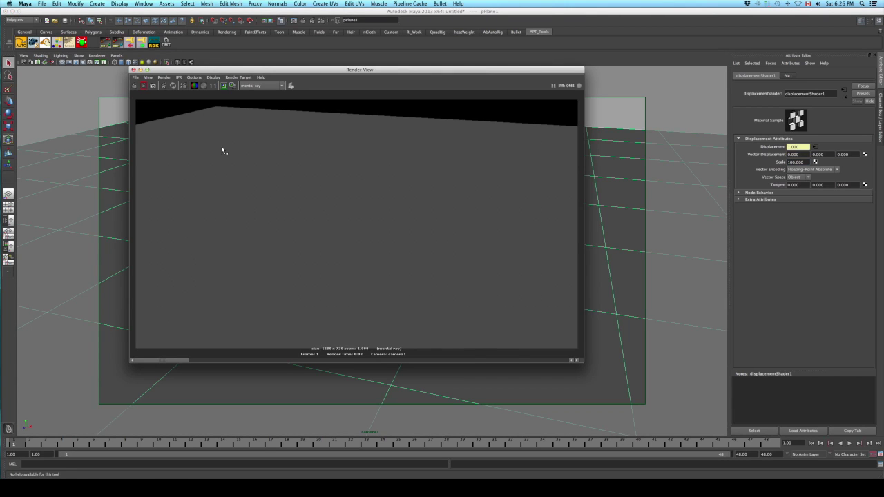
{"action": "left_click", "coordinate": [134, 85]}
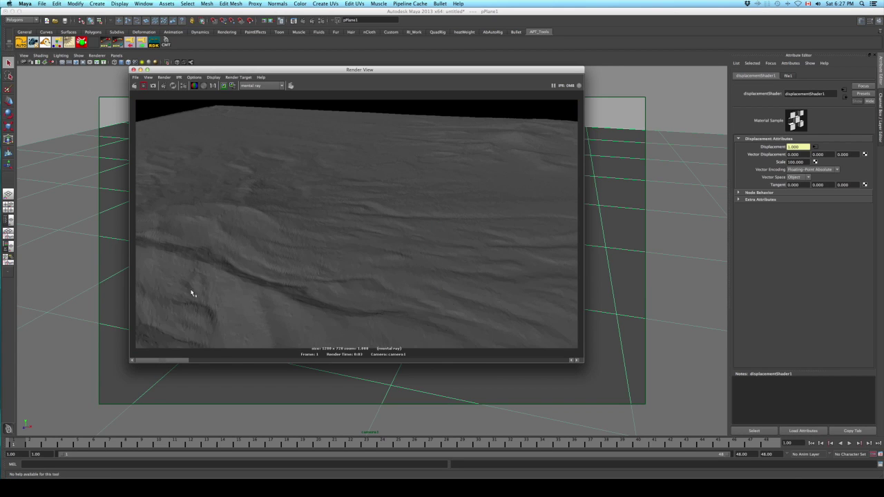
{"action": "mouse_move", "coordinate": [165, 361]}
{"action": "left_mouse_down"}
{"action": "mouse_move", "coordinate": [205, 357]}
{"action": "mouse_move", "coordinate": [178, 357]}
{"action": "left_mouse_up"}
Change the displacement Scale to 500, re-render the ridged terrain, and close the render window.
{"action": "left_click", "coordinate": [791, 162]}
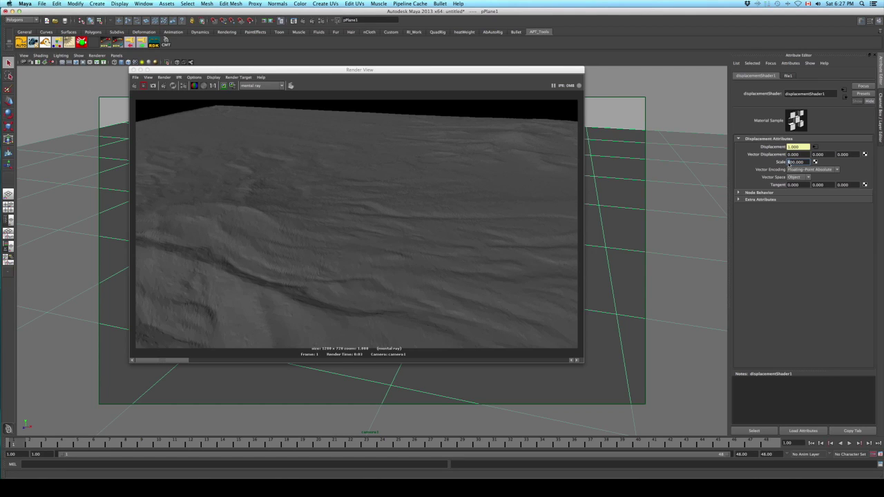
{"action": "key", "text": "Return"}
{"action": "left_click", "coordinate": [136, 86]}
{"action": "left_click", "coordinate": [135, 86]}
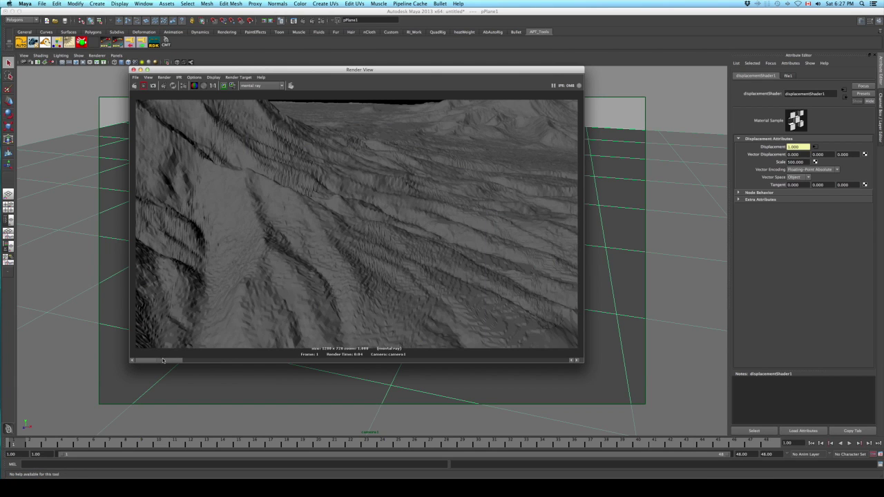
{"action": "left_click", "coordinate": [231, 359]}
{"action": "left_click_drag", "start_coordinate": [231, 359], "coordinate": [170, 360]}
{"action": "left_click", "coordinate": [133, 70]}
{"action": "scroll", "coordinate": [310, 194], "scroll_direction": "down", "scroll_amount": 5}
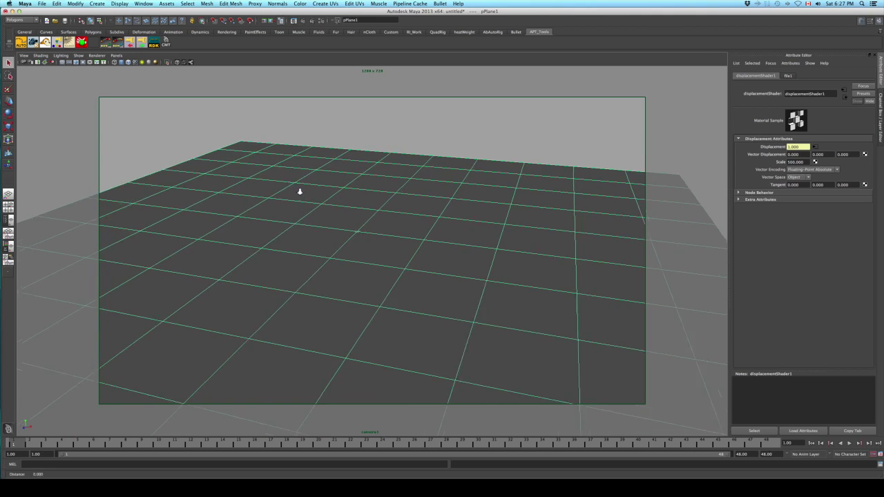
Orbit camera1 to look down on the plane, render the mountains, and keep the image.
{"action": "mouse_move", "coordinate": [302, 202]}
{"action": "left_mouse_down", "text": "alt"}
{"action": "mouse_move", "coordinate": [306, 217]}
{"action": "mouse_move", "coordinate": [288, 195]}
{"action": "left_mouse_up", "text": "alt"}
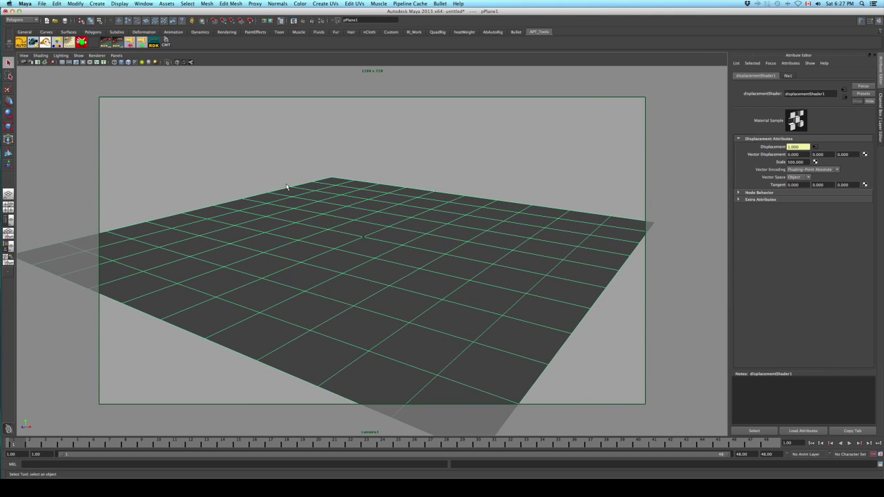
{"action": "left_click", "coordinate": [302, 21]}
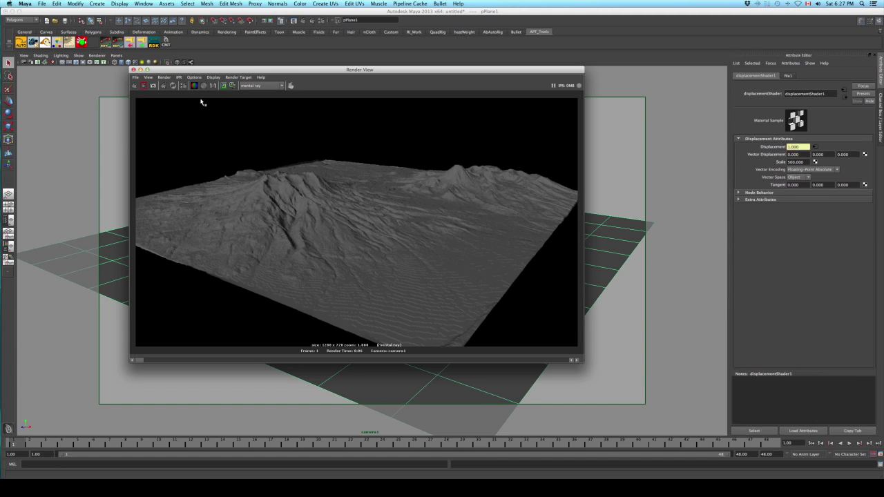
{"action": "left_click_drag", "start_coordinate": [204, 70], "coordinate": [223, 67]}
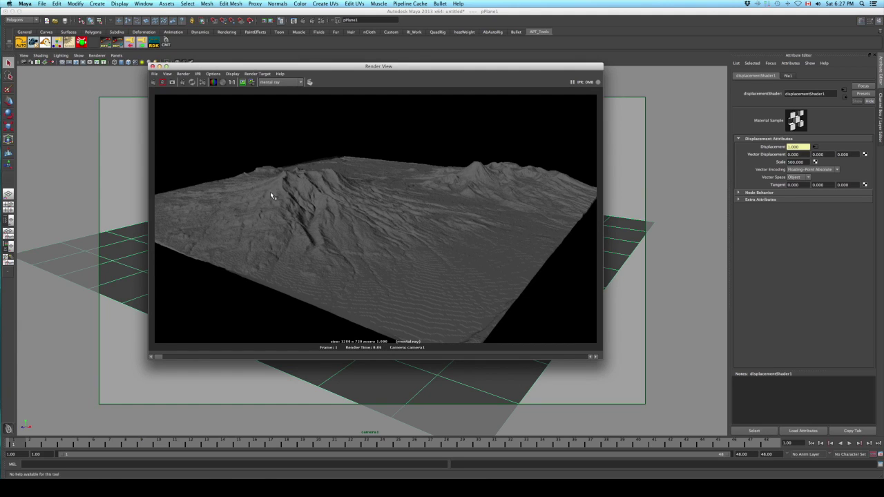
{"action": "left_click", "coordinate": [247, 84]}
{"action": "left_click", "coordinate": [135, 265]}
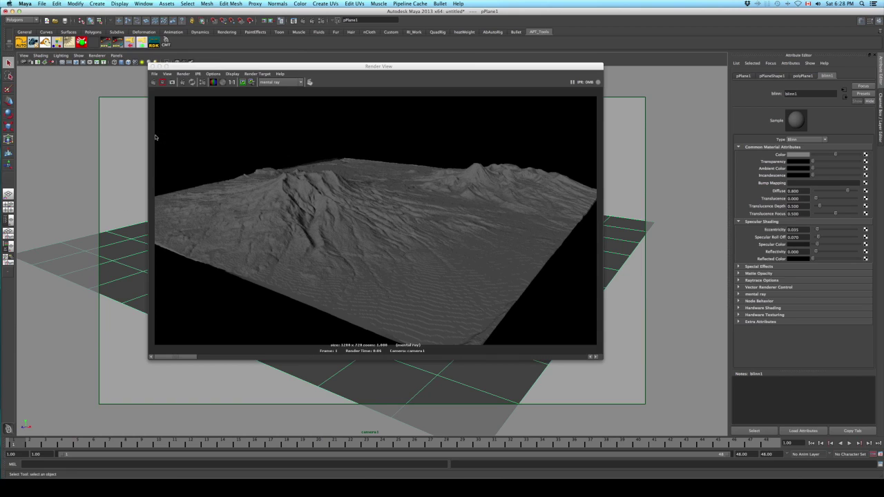
Open the mental ray Approximation Editor and create a displacement approximation for the plane.
{"action": "left_click", "coordinate": [144, 3]}
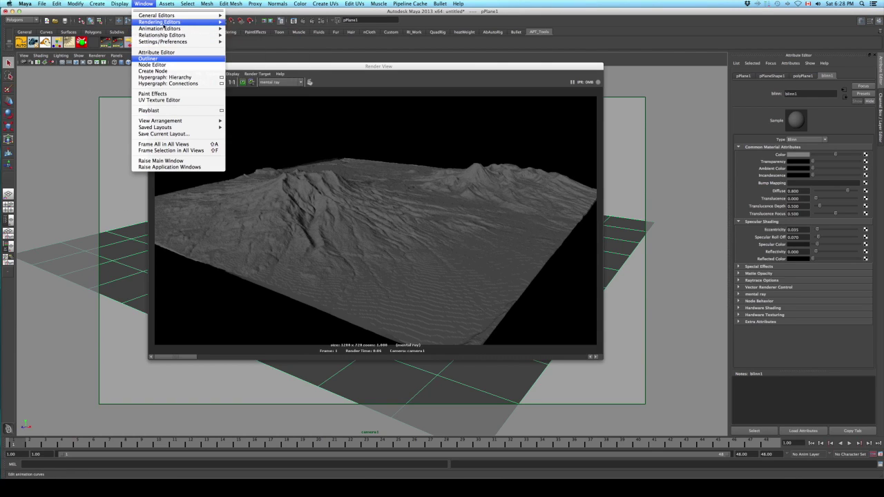
{"action": "mouse_move", "coordinate": [217, 25]}
{"action": "mouse_move", "coordinate": [262, 44]}
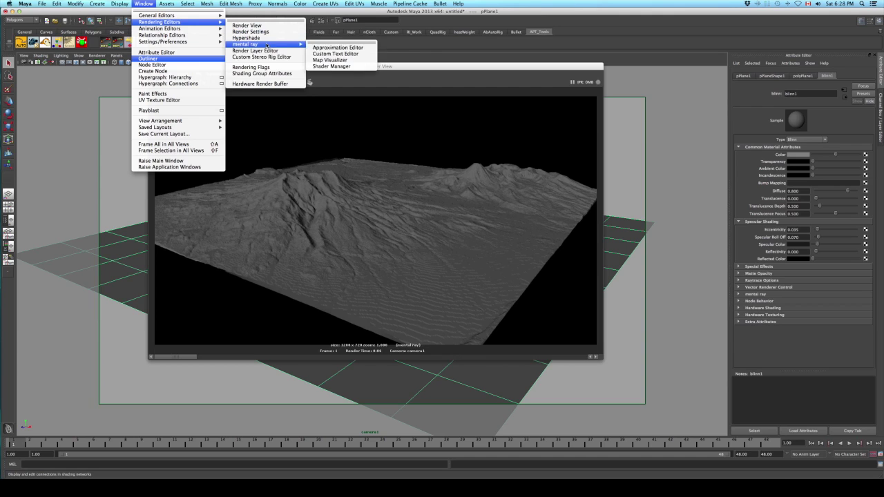
{"action": "left_click", "coordinate": [348, 46]}
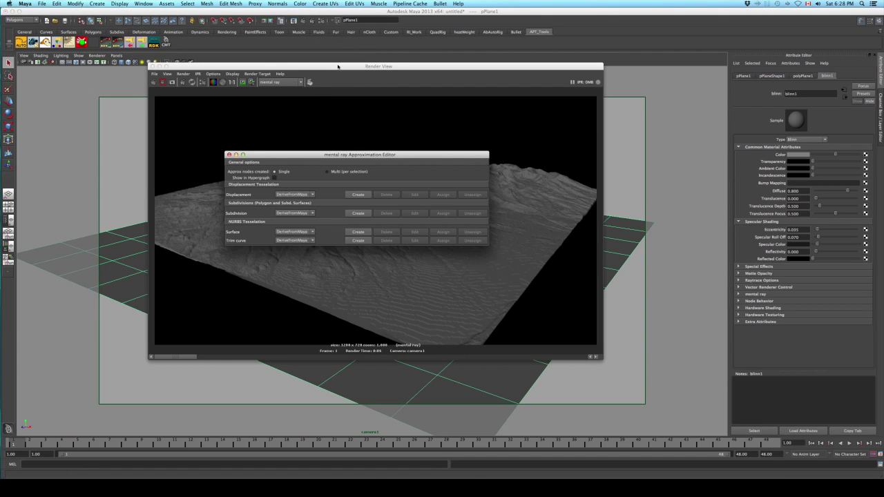
{"action": "left_click", "coordinate": [152, 66]}
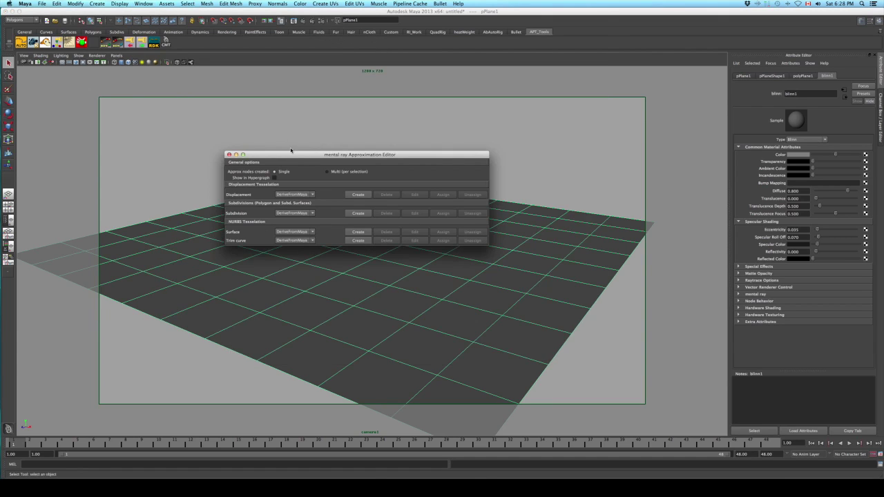
{"action": "left_click_drag", "start_coordinate": [291, 150], "coordinate": [397, 118]}
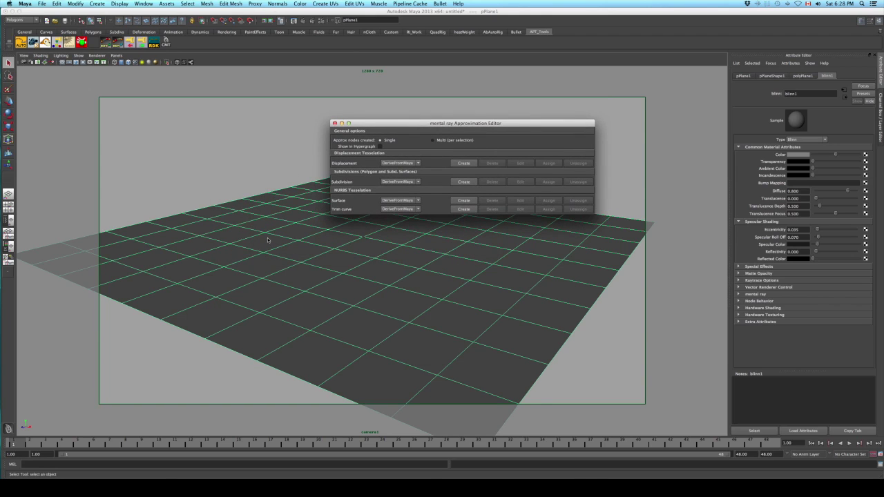
{"action": "left_click", "coordinate": [462, 165]}
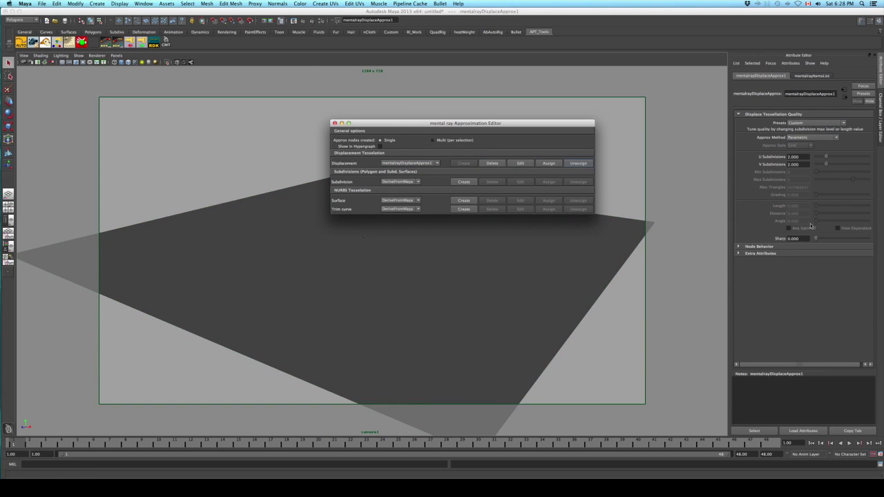
Apply the Fine View Low Quality approximation preset with View Dependent off, then render the terrain.
{"action": "left_click", "coordinate": [822, 123]}
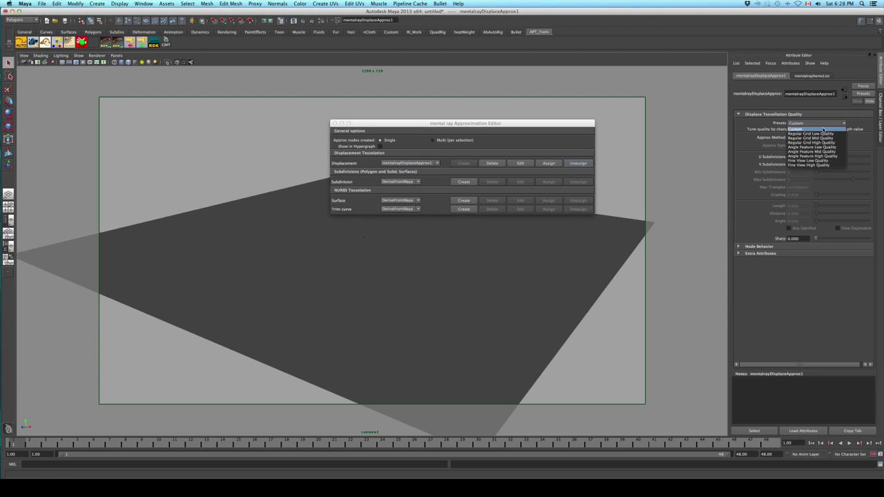
{"action": "left_click", "coordinate": [810, 161]}
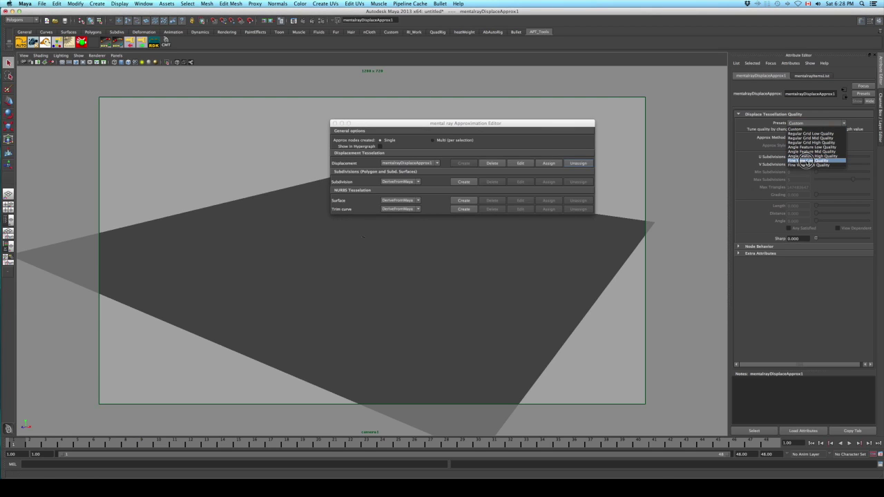
{"action": "left_click", "coordinate": [809, 162]}
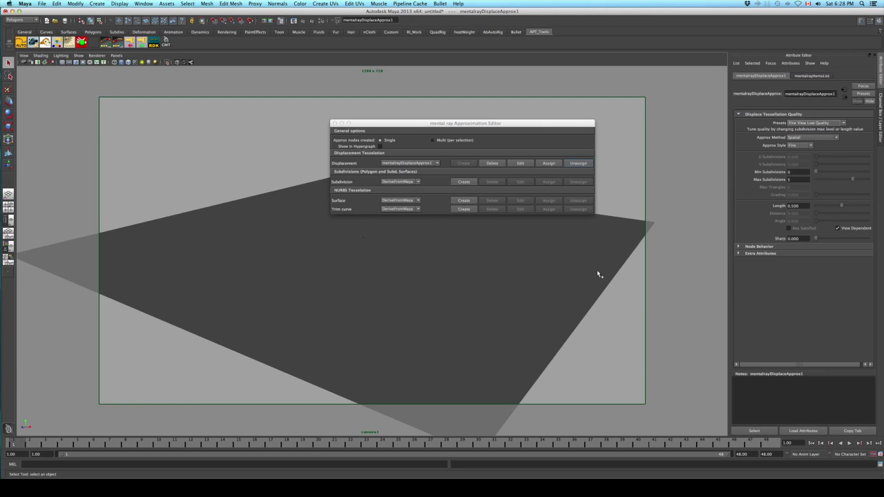
{"action": "left_click", "coordinate": [837, 228]}
{"action": "left_click", "coordinate": [335, 123]}
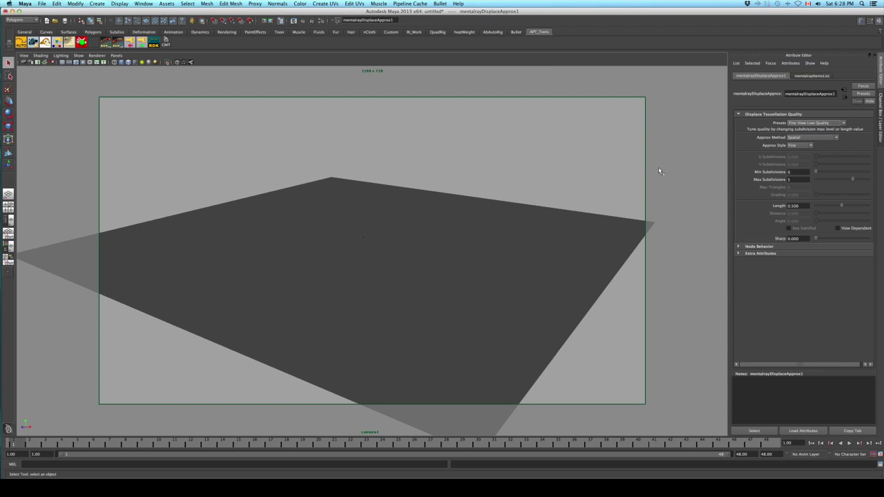
{"action": "left_click", "coordinate": [294, 20]}
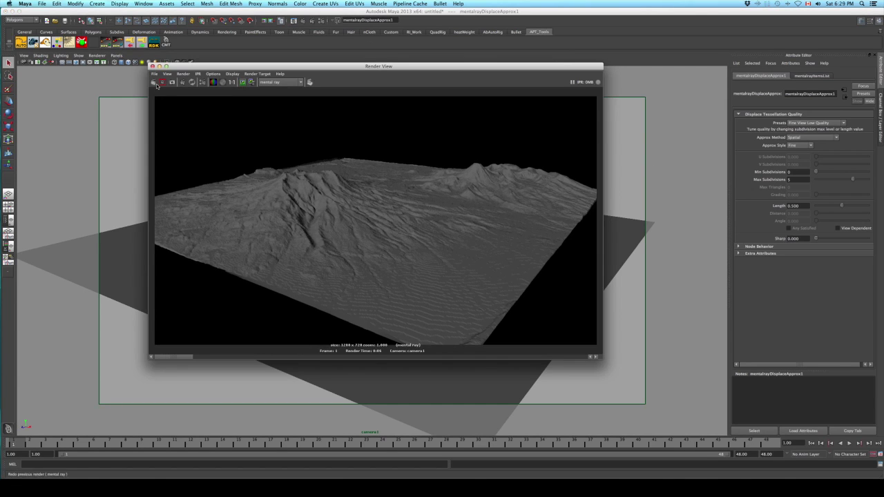
Re-render the terrain and start lowering the approximation Length value.
{"action": "left_click", "coordinate": [153, 82]}
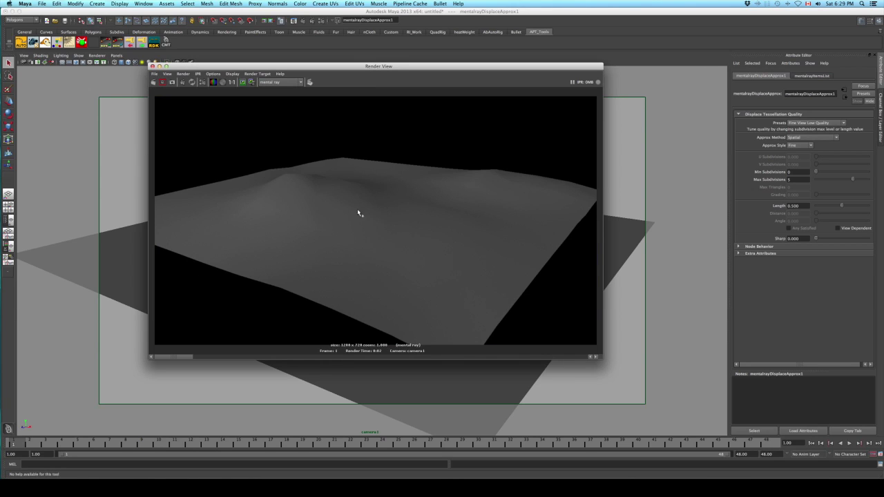
{"action": "mouse_move", "coordinate": [179, 356]}
{"action": "left_mouse_down"}
{"action": "mouse_move", "coordinate": [243, 343]}
{"action": "mouse_move", "coordinate": [183, 352]}
{"action": "left_mouse_up"}
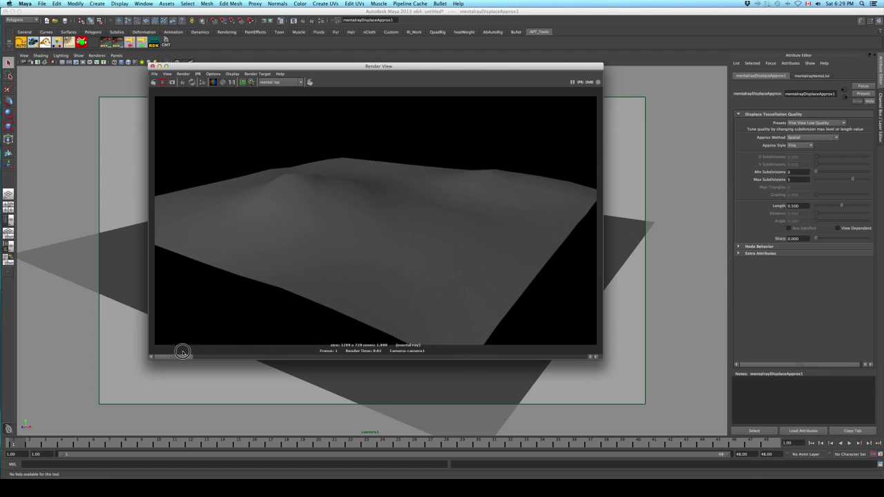
{"action": "left_click", "coordinate": [790, 206]}
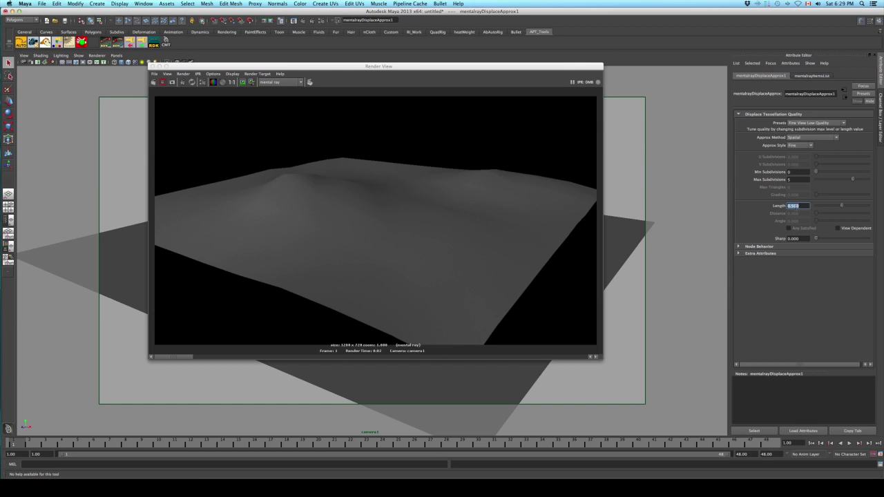
{"action": "type", "text": "0.4"}
{"action": "key", "text": "Return"}
{"action": "type", "text": "0"}
Set Length to 0.005, redo the render, and remove the flatter stored image.
{"action": "left_click", "coordinate": [243, 83]}
{"action": "left_click", "coordinate": [154, 83]}
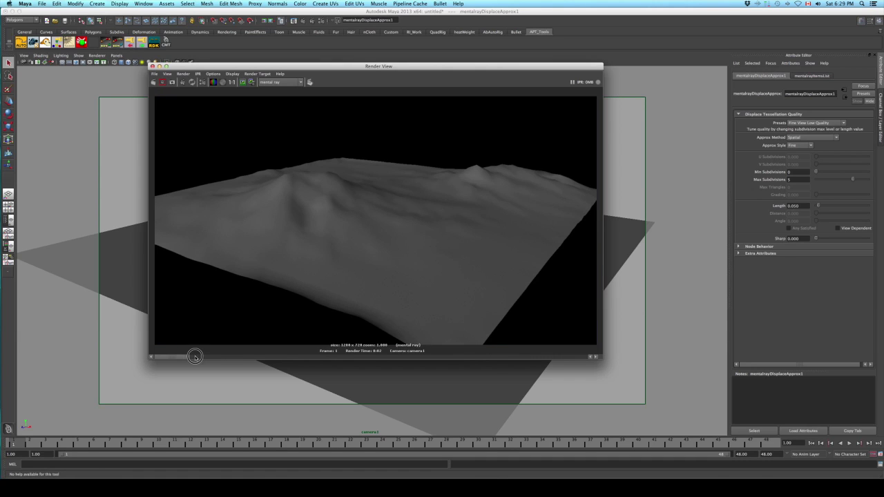
{"action": "left_click", "coordinate": [796, 207]}
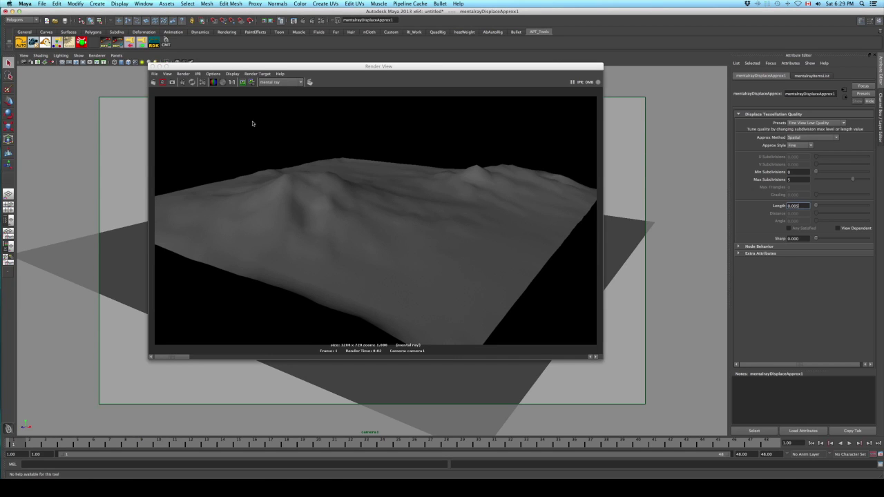
{"action": "left_click", "coordinate": [154, 82]}
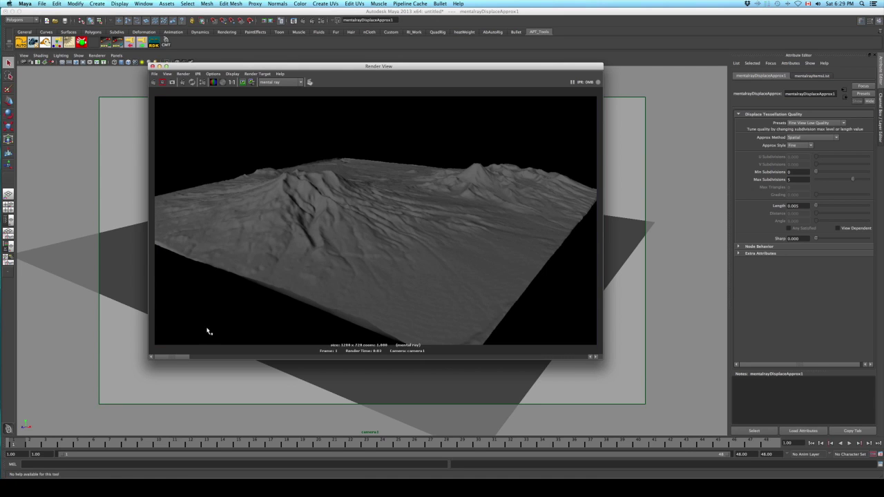
{"action": "left_click_drag", "start_coordinate": [181, 356], "coordinate": [228, 357]}
{"action": "left_click", "coordinate": [251, 83]}
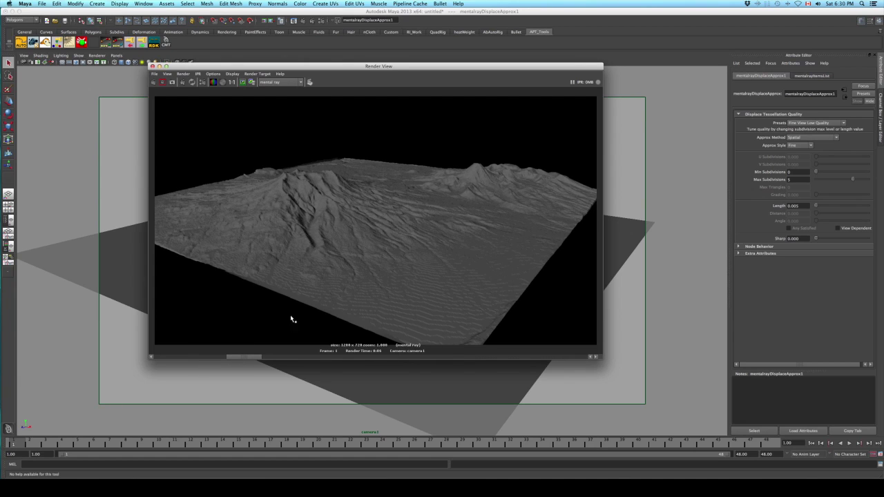
Compare the more detailed and smoother stored renders in Render View.
{"action": "left_click_drag", "start_coordinate": [254, 358], "coordinate": [211, 355]}
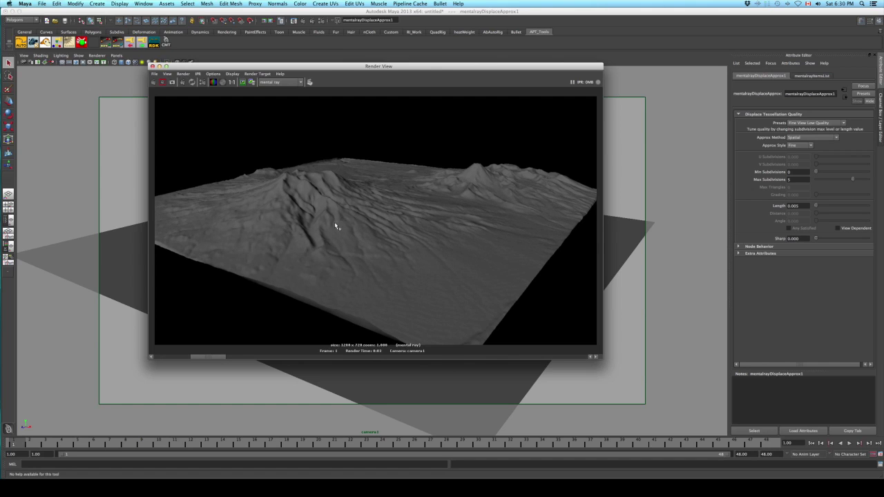
{"action": "left_click_drag", "start_coordinate": [215, 356], "coordinate": [242, 357]}
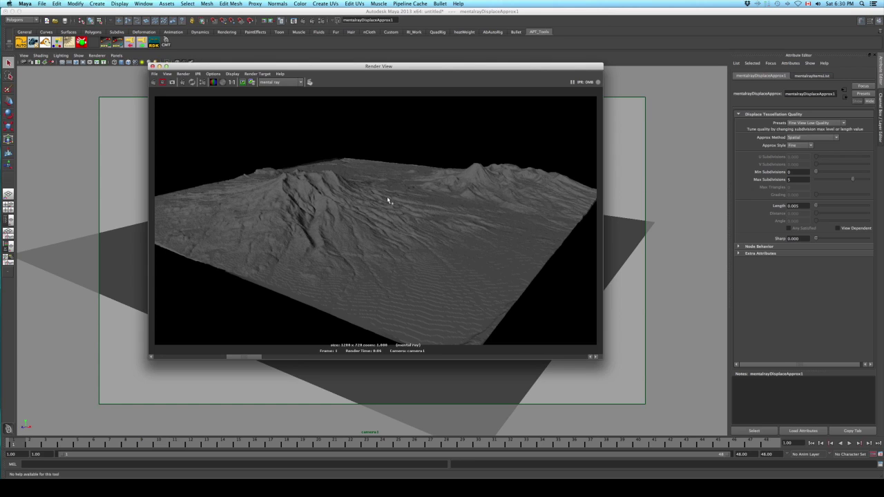
{"action": "left_click_drag", "start_coordinate": [242, 357], "coordinate": [222, 357]}
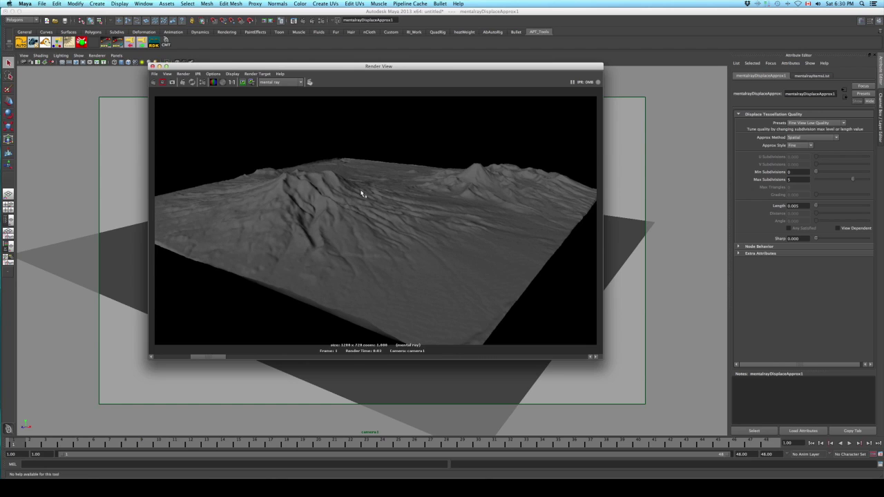
Set Max Subdivisions to 6, redo the render, then close Render View.
{"action": "left_click", "coordinate": [792, 180]}
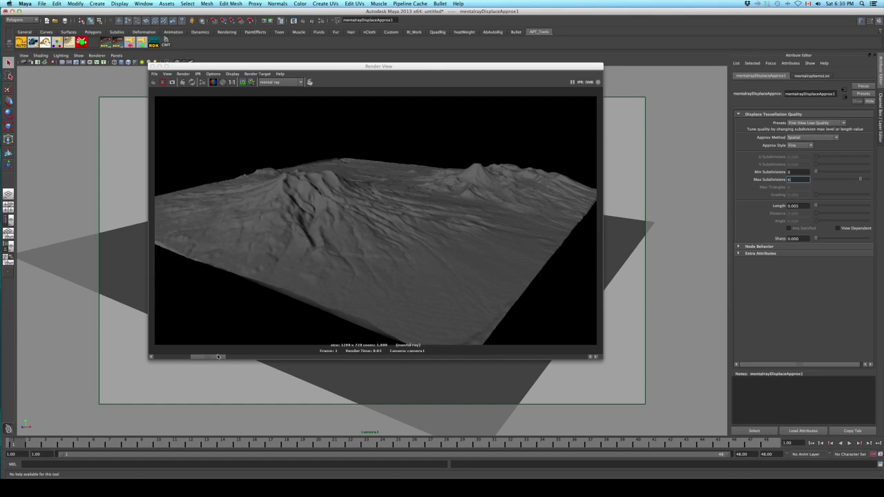
{"action": "left_click_drag", "start_coordinate": [218, 356], "coordinate": [177, 357]}
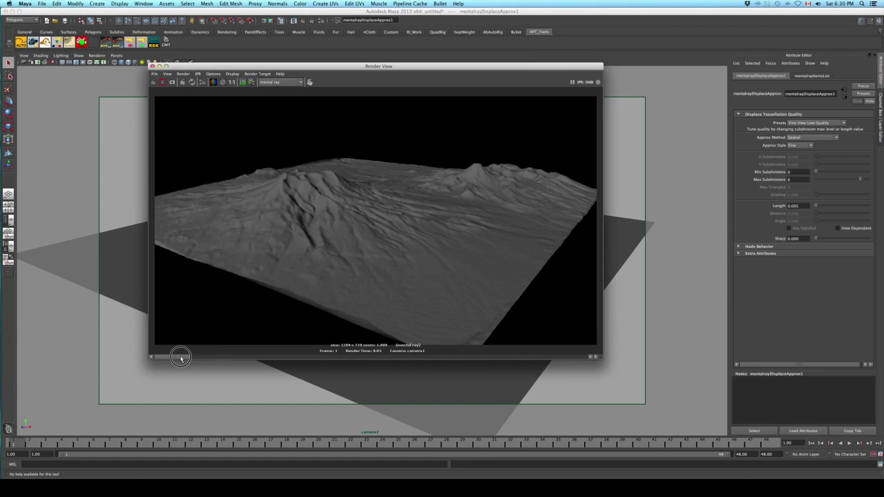
{"action": "left_click", "coordinate": [162, 82]}
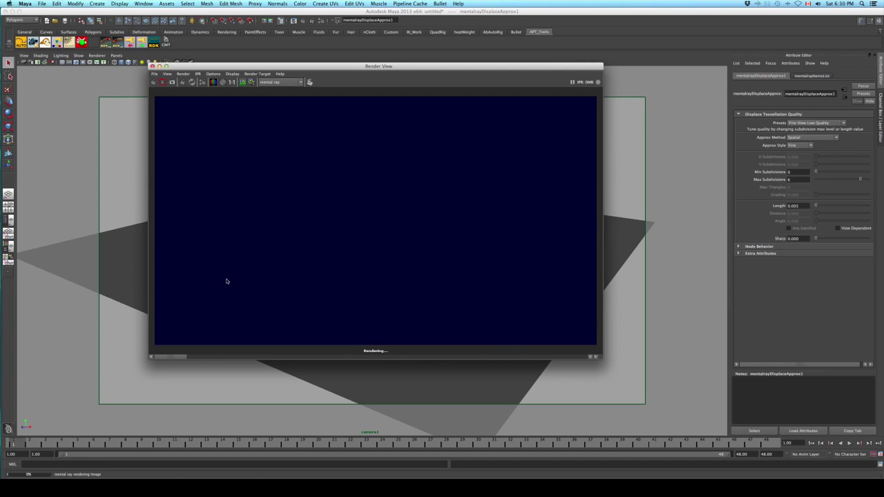
{"action": "left_click", "coordinate": [181, 358]}
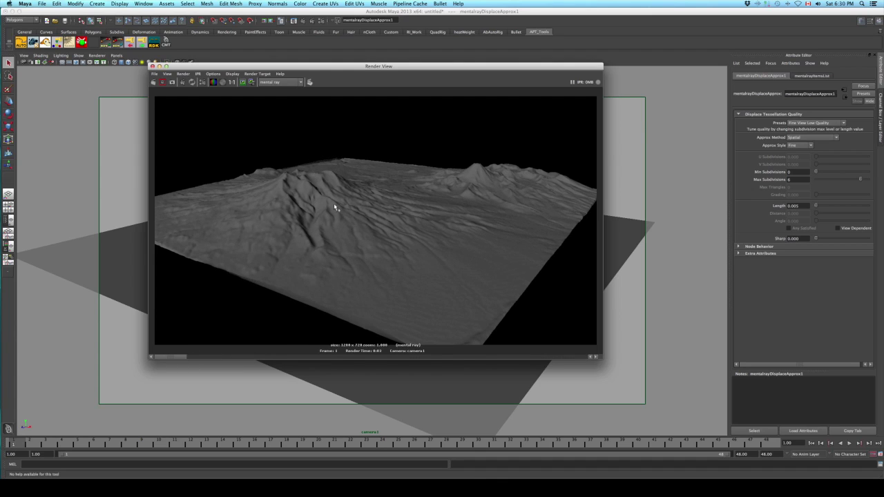
{"action": "left_click", "coordinate": [152, 67]}
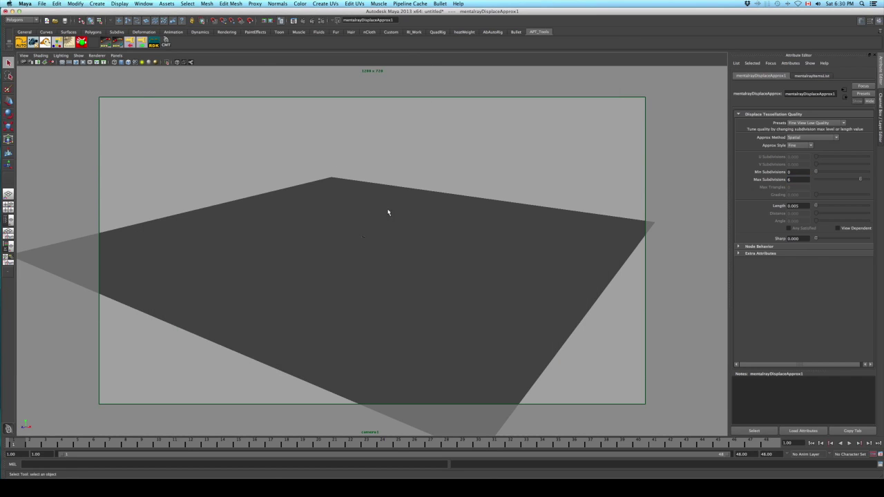
Select pPlane1 and run Modify > Convert > Displacement to Polygons.
{"action": "left_click", "coordinate": [378, 255]}
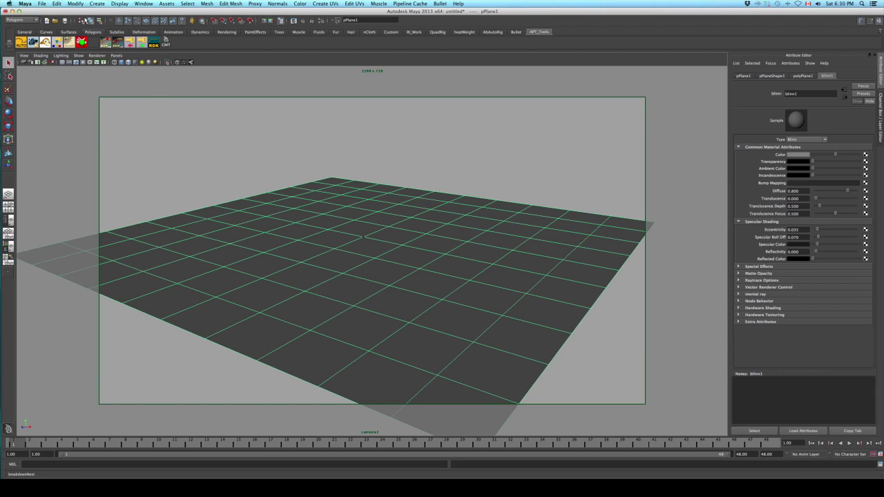
{"action": "left_click", "coordinate": [75, 3]}
{"action": "left_click", "coordinate": [70, 4]}
{"action": "left_click", "coordinate": [75, 4]}
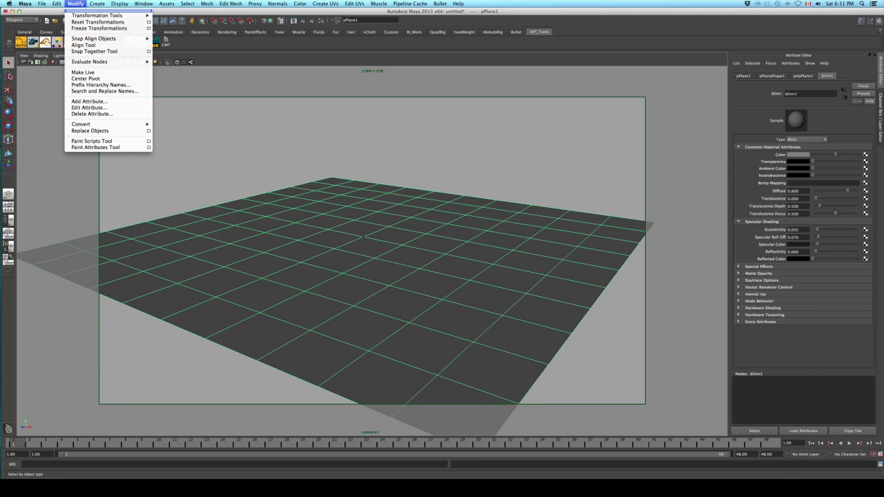
{"action": "mouse_move", "coordinate": [110, 123]}
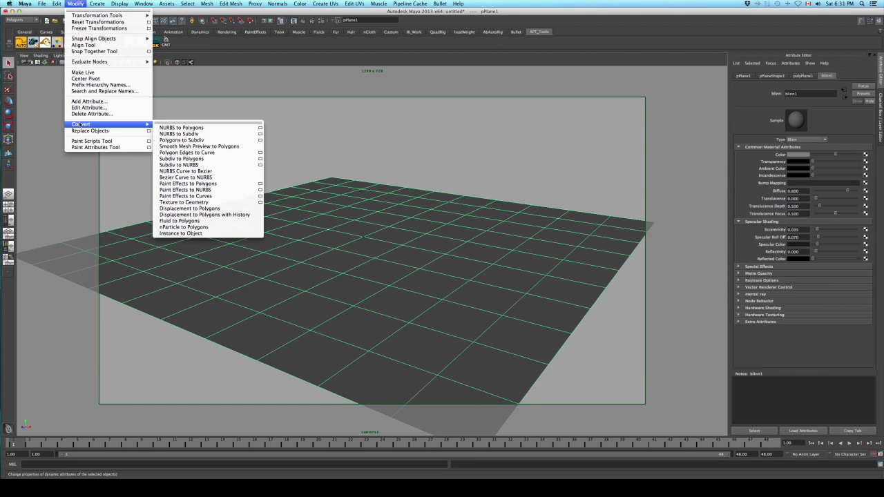
{"action": "left_click", "coordinate": [195, 209]}
Open the Outliner and select the new pPlane1_displacement1 mesh.
{"action": "left_click", "coordinate": [145, 3]}
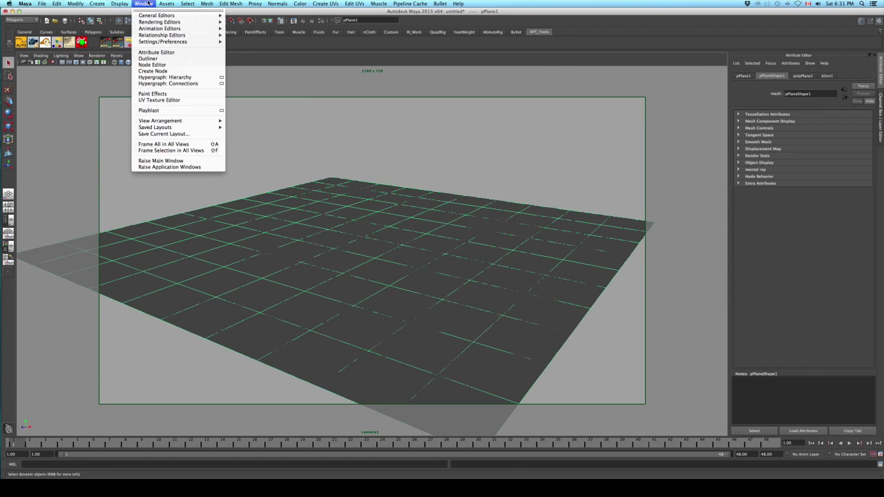
{"action": "left_click", "coordinate": [145, 4]}
{"action": "left_click", "coordinate": [145, 3]}
{"action": "left_click", "coordinate": [471, 210]}
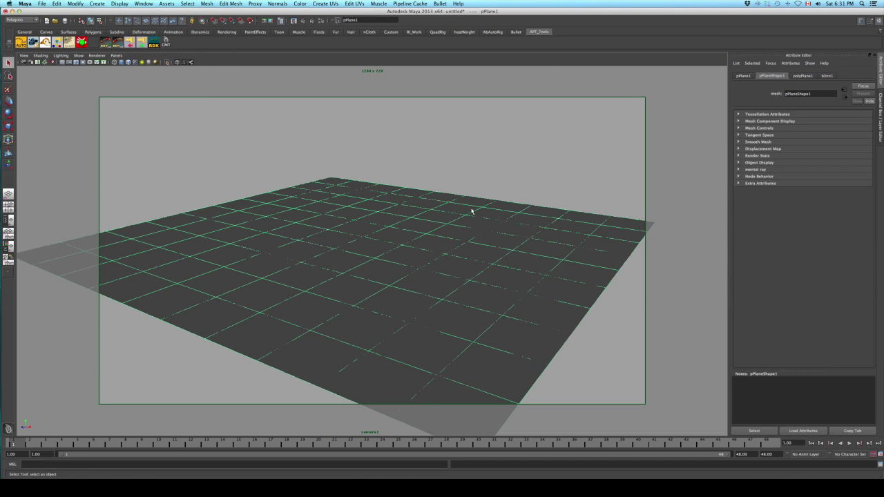
{"action": "left_click_drag", "start_coordinate": [584, 146], "coordinate": [652, 125]}
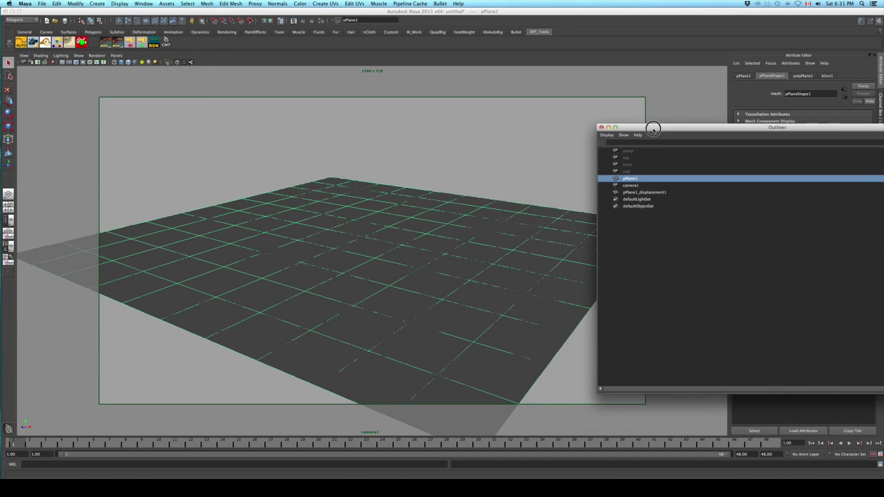
{"action": "left_click", "coordinate": [647, 191]}
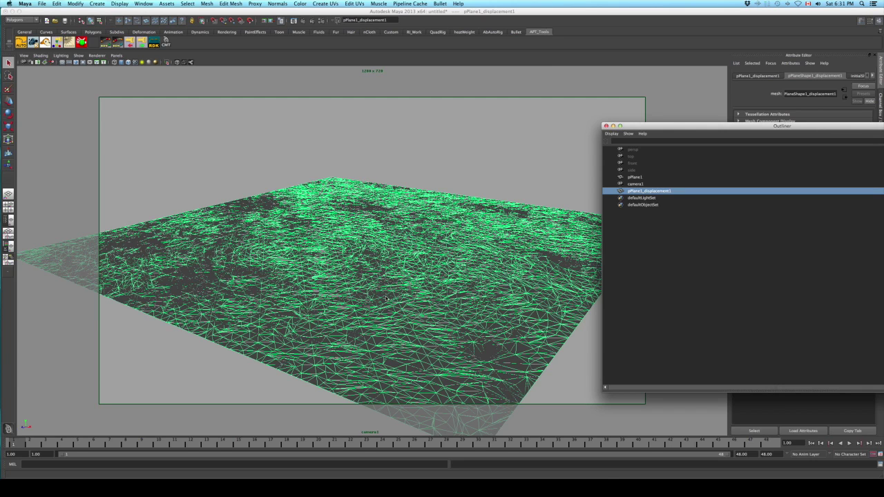
{"action": "left_click", "coordinate": [381, 239]}
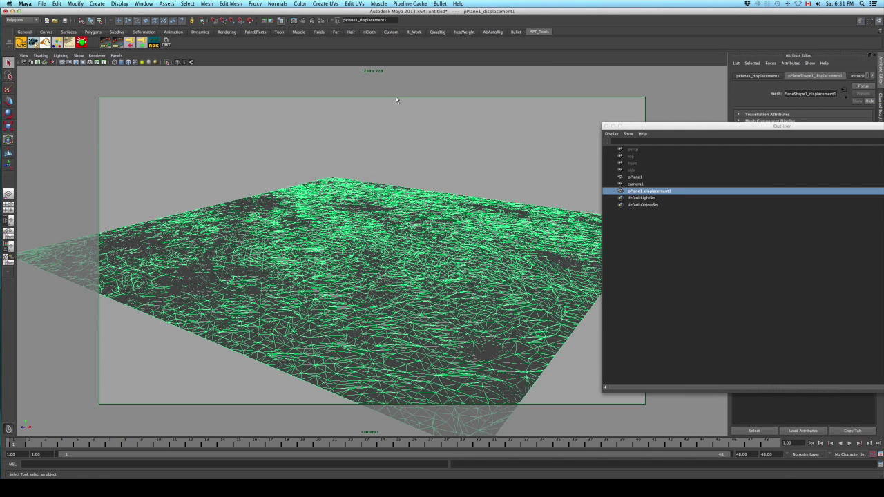
Scale the terrain mesh taller in Y, move it down in Y, and close the Outliner.
{"action": "key", "text": "r"}
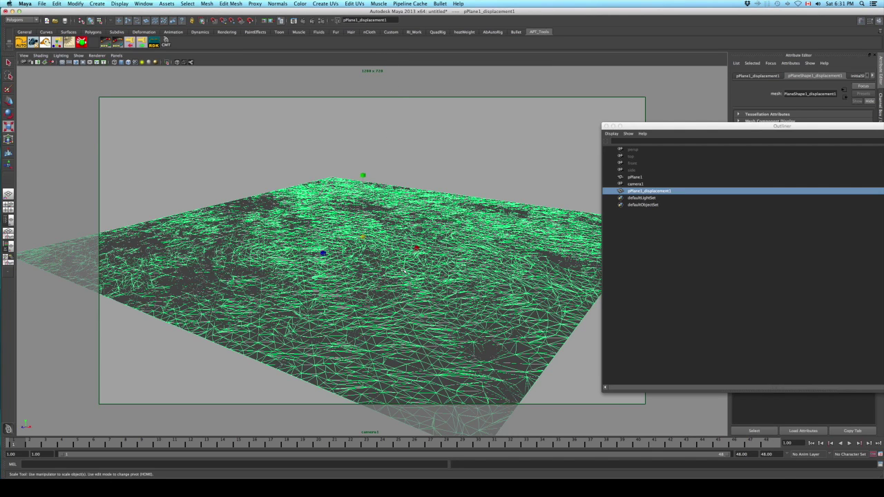
{"action": "left_click_drag", "start_coordinate": [715, 127], "coordinate": [659, 131]}
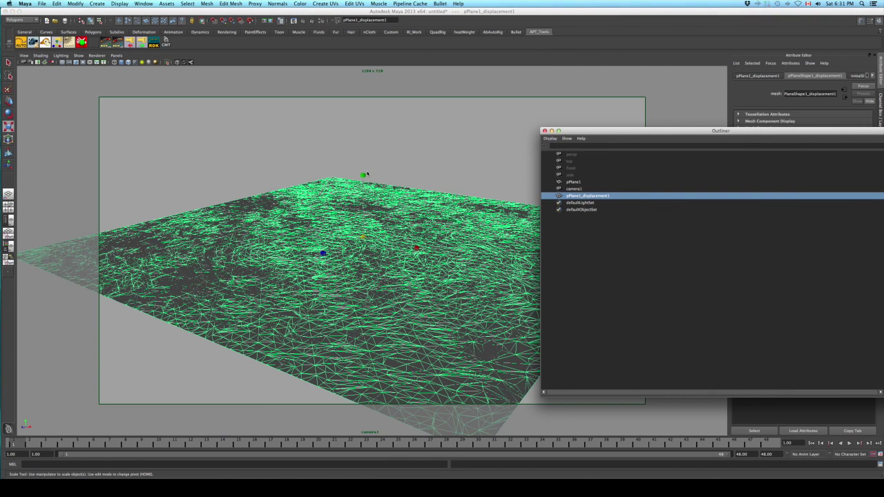
{"action": "left_click", "coordinate": [404, 63]}
{"action": "left_click_drag", "start_coordinate": [364, 175], "coordinate": [375, 119]}
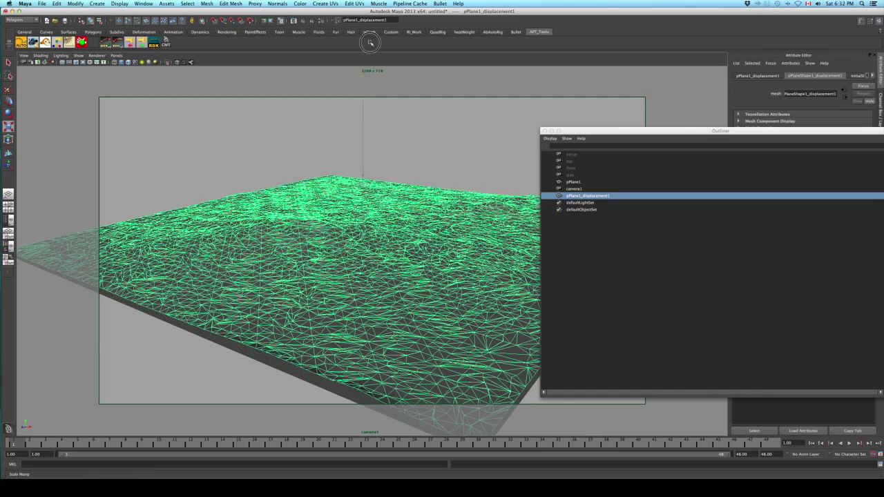
{"action": "left_click_drag", "start_coordinate": [364, 175], "coordinate": [377, 28]}
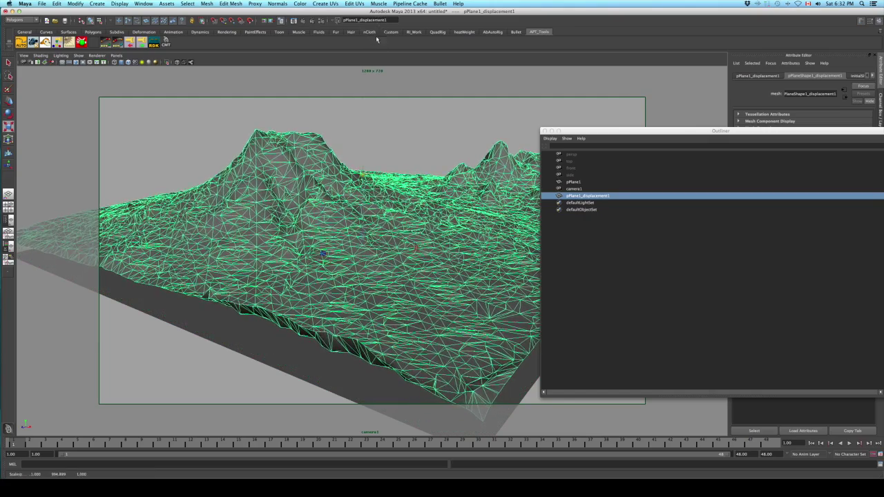
{"action": "key", "text": "w"}
{"action": "left_click_drag", "start_coordinate": [364, 196], "coordinate": [362, 217]}
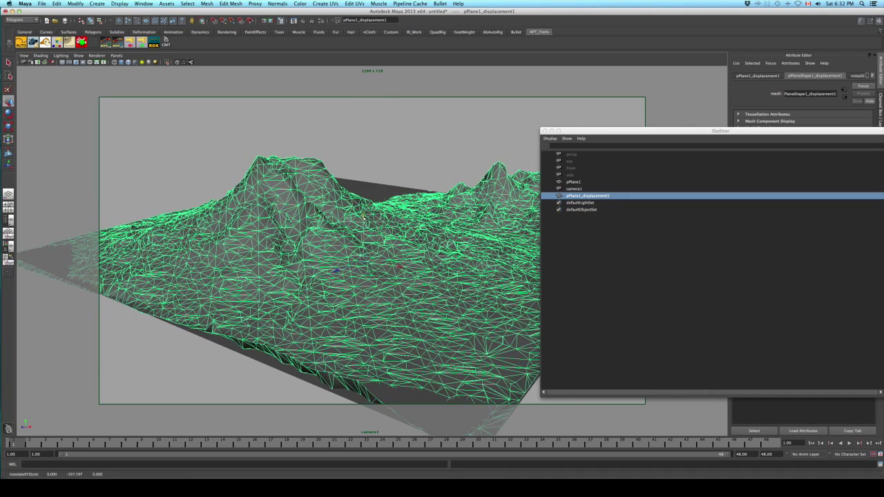
{"action": "key", "text": "q"}
{"action": "left_click", "coordinate": [544, 131]}
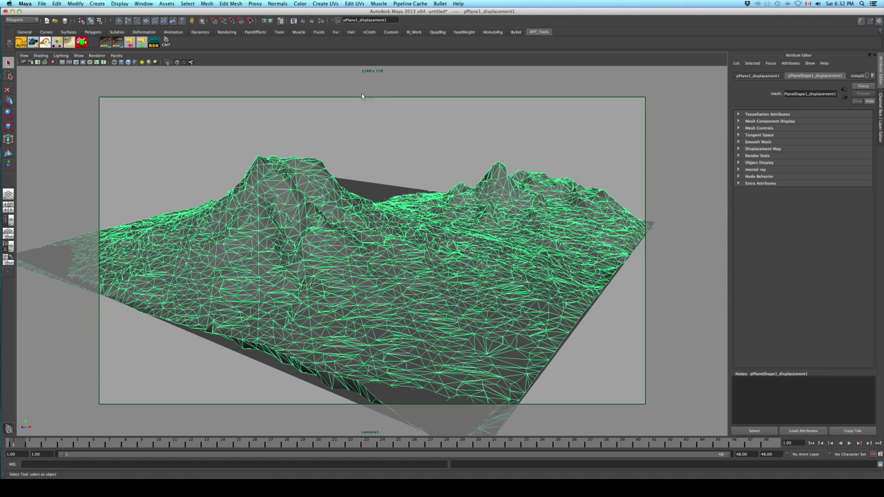
Render the camera view with mental ray and move Render View aside.
{"action": "left_click", "coordinate": [294, 21]}
{"action": "left_click", "coordinate": [242, 83]}
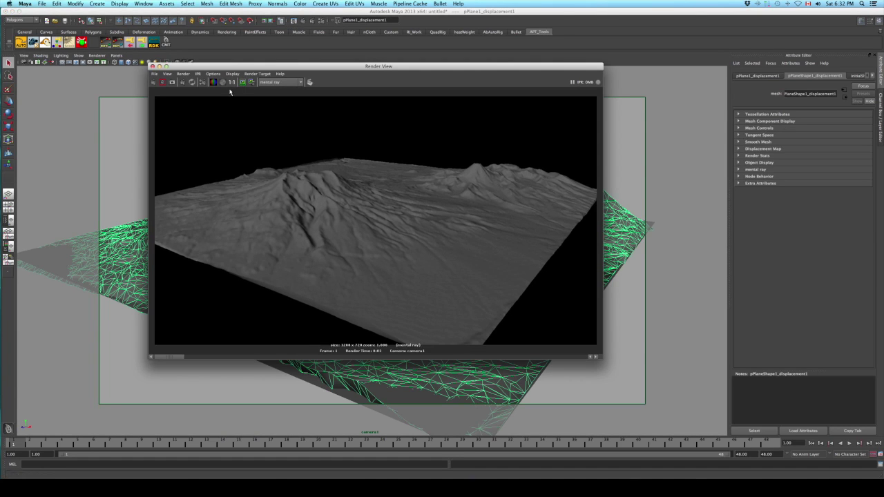
{"action": "left_click_drag", "start_coordinate": [207, 69], "coordinate": [444, 67]}
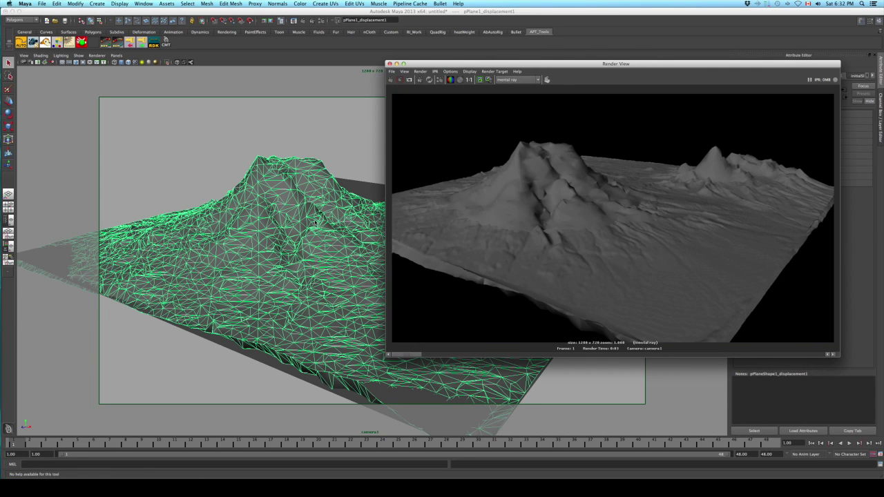
{"action": "left_click", "coordinate": [305, 187]}
{"action": "left_click_drag", "start_coordinate": [418, 64], "coordinate": [533, 64]}
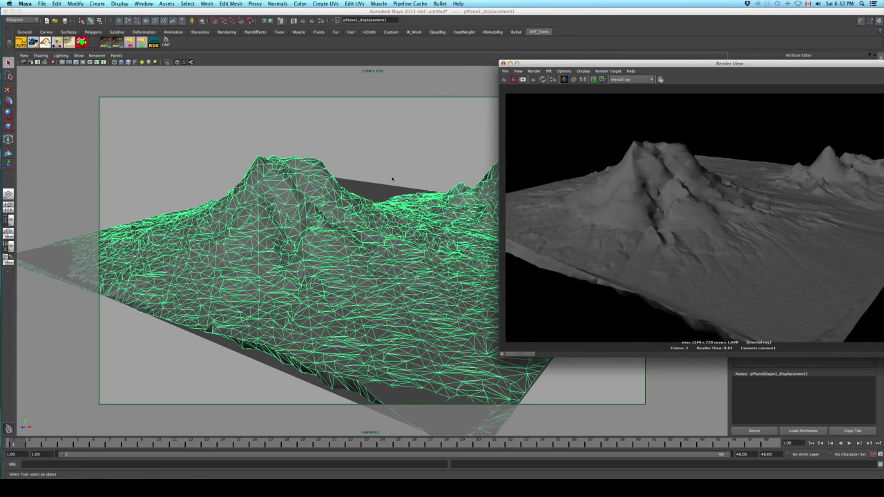
Scale the terrain mesh down in Y and re-render it.
{"action": "key", "text": "w"}
{"action": "key", "text": "r"}
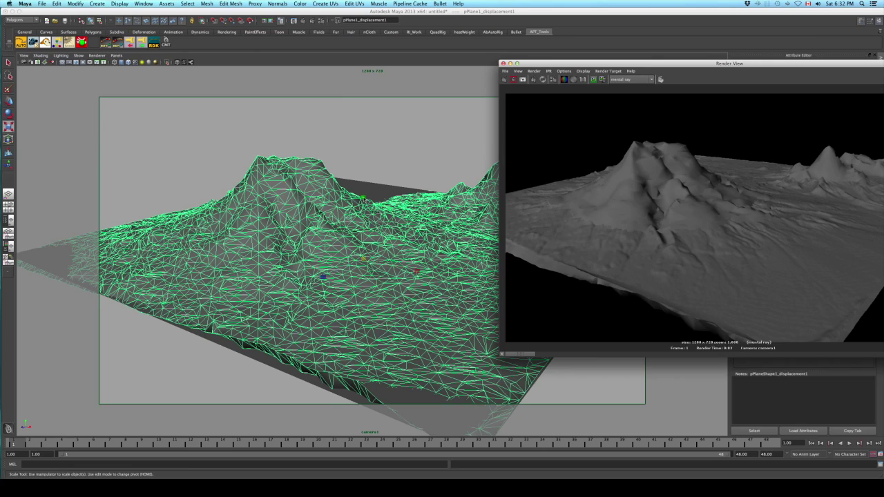
{"action": "mouse_move", "coordinate": [363, 198]}
{"action": "left_mouse_down"}
{"action": "mouse_move", "coordinate": [363, 215]}
{"action": "mouse_move", "coordinate": [363, 196]}
{"action": "left_mouse_up"}
{"action": "key", "text": "w"}
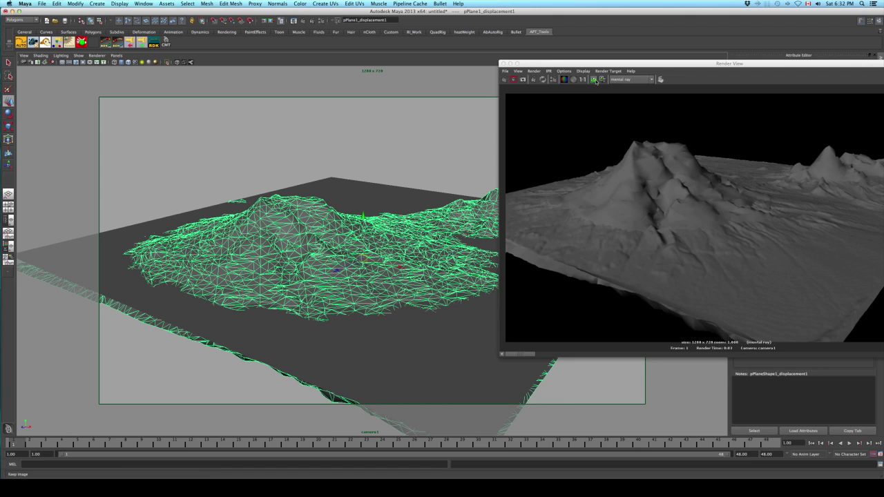
{"action": "left_click", "coordinate": [503, 79]}
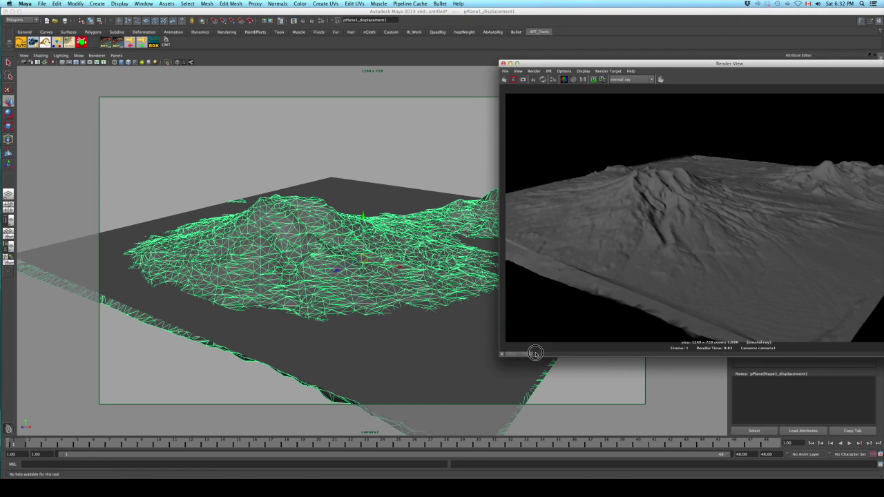
Flip back and forth between the stored renders to compare peak heights.
{"action": "left_click", "coordinate": [538, 351]}
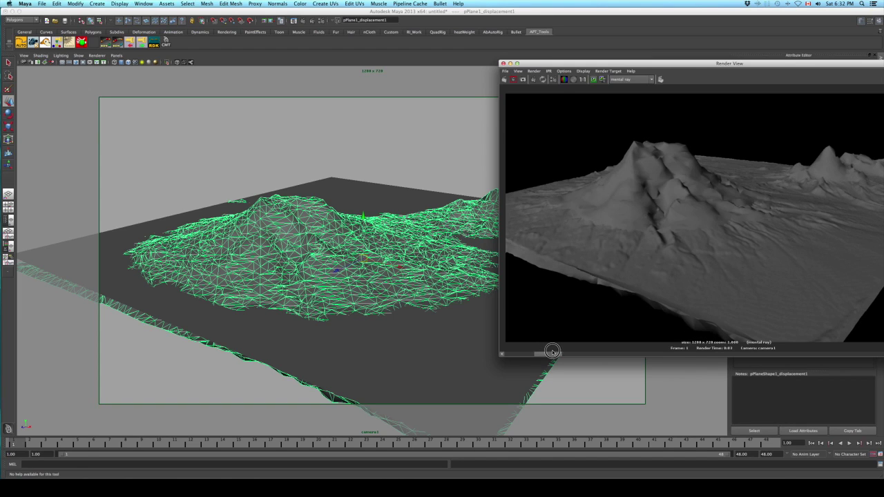
{"action": "left_click", "coordinate": [511, 354]}
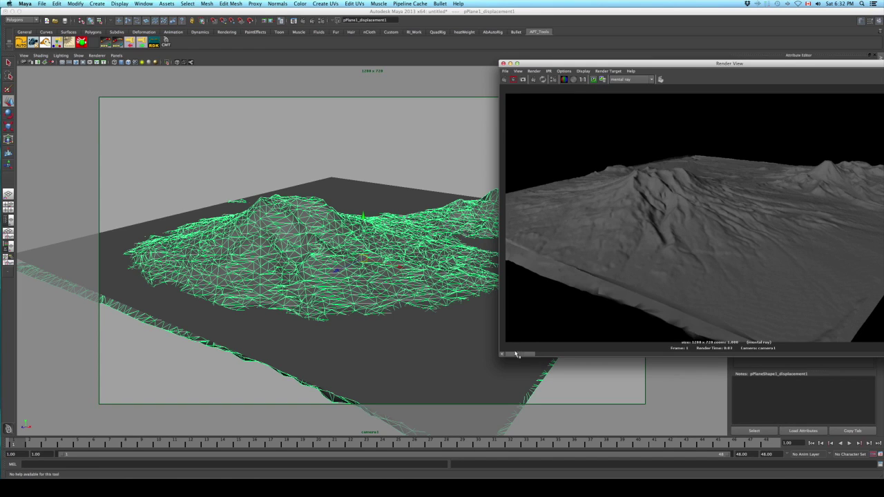
{"action": "left_click", "coordinate": [564, 354]}
{"action": "left_click", "coordinate": [505, 355]}
{"action": "left_click", "coordinate": [560, 354]}
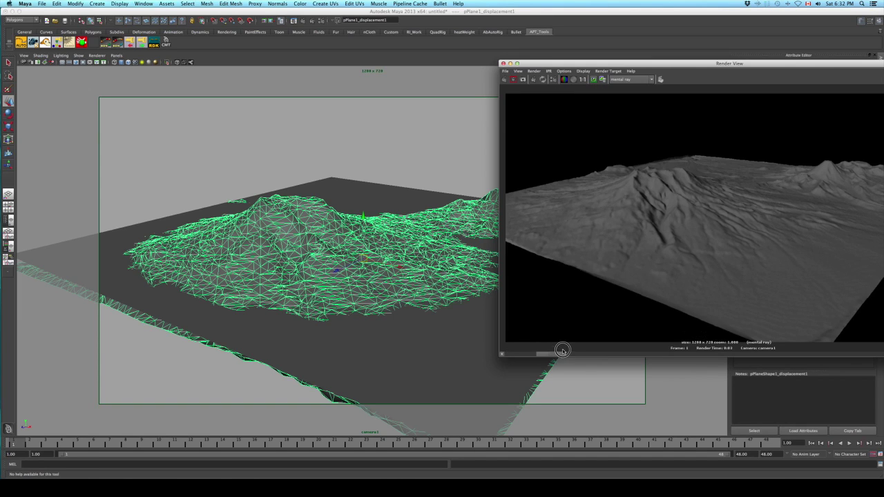
{"action": "left_click", "coordinate": [509, 354]}
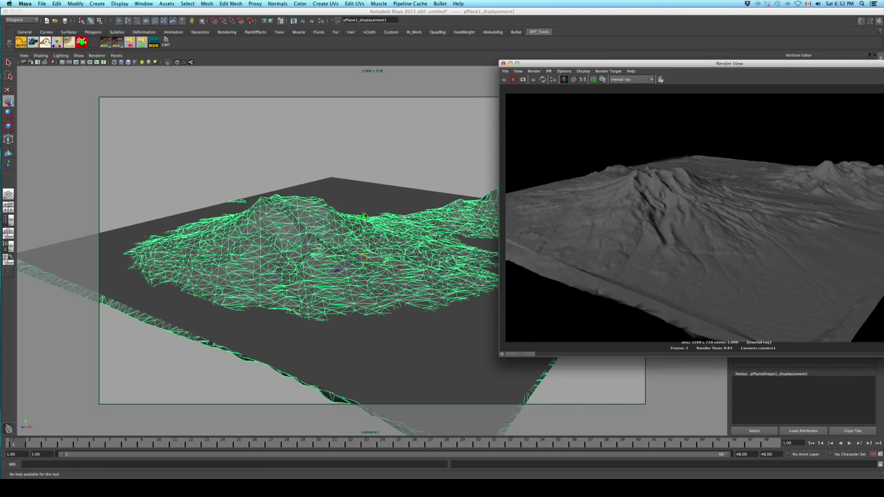
{"action": "left_click", "coordinate": [364, 216]}
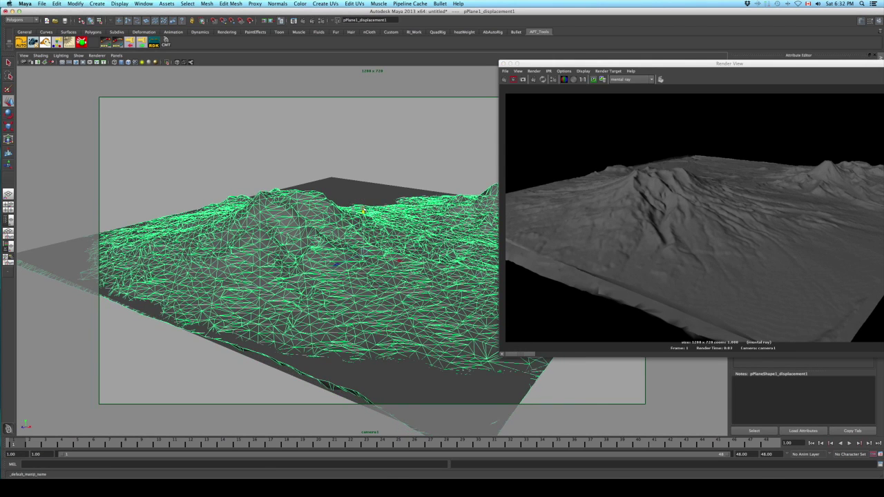
Nudge the terrain mesh to translate Y -133.145 and redo the mental ray render.
{"action": "left_click", "coordinate": [504, 80]}
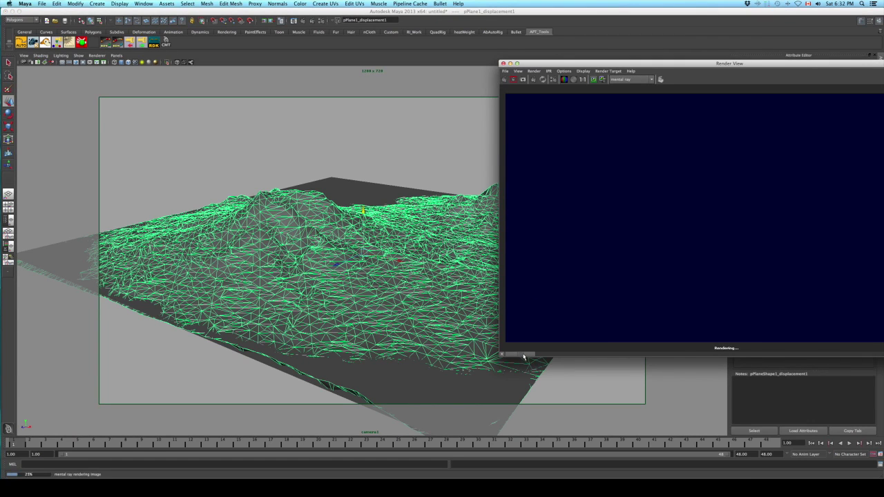
{"action": "mouse_move", "coordinate": [524, 357]}
{"action": "left_mouse_down"}
{"action": "mouse_move", "coordinate": [558, 354]}
{"action": "mouse_move", "coordinate": [521, 354]}
{"action": "mouse_move", "coordinate": [554, 354]}
{"action": "mouse_move", "coordinate": [534, 356]}
{"action": "left_mouse_up"}
{"action": "left_click_drag", "start_coordinate": [362, 210], "coordinate": [361, 207]}
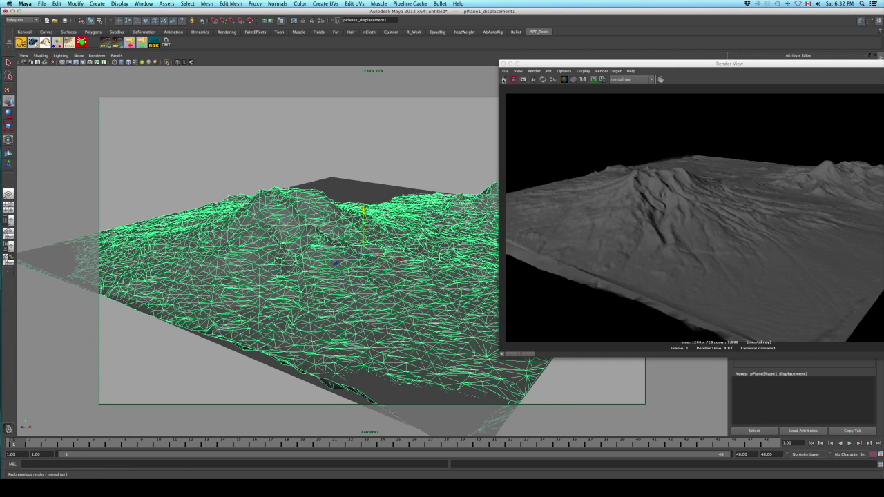
{"action": "left_click", "coordinate": [513, 80]}
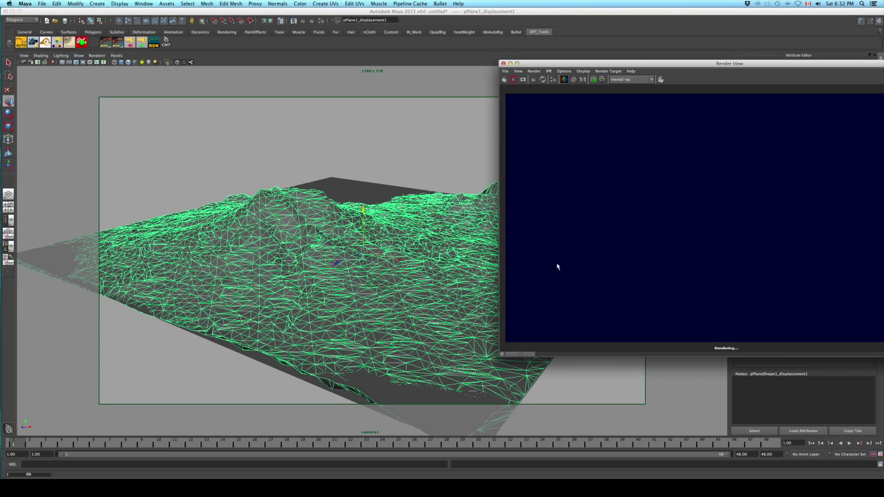
{"action": "left_click", "coordinate": [532, 356]}
{"action": "mouse_move", "coordinate": [531, 355]}
{"action": "left_mouse_down"}
{"action": "mouse_move", "coordinate": [570, 348]}
{"action": "mouse_move", "coordinate": [532, 348]}
{"action": "left_mouse_up"}
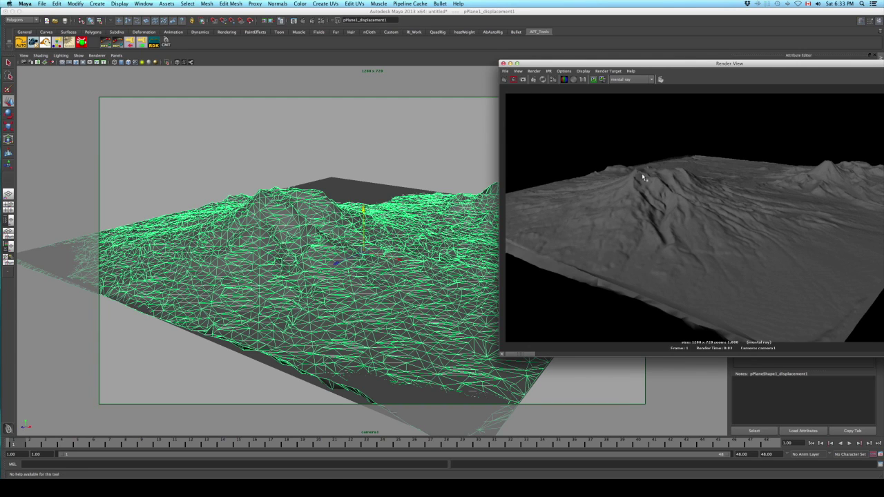
Close Render View and select the terrain mesh.
{"action": "left_click", "coordinate": [503, 63]}
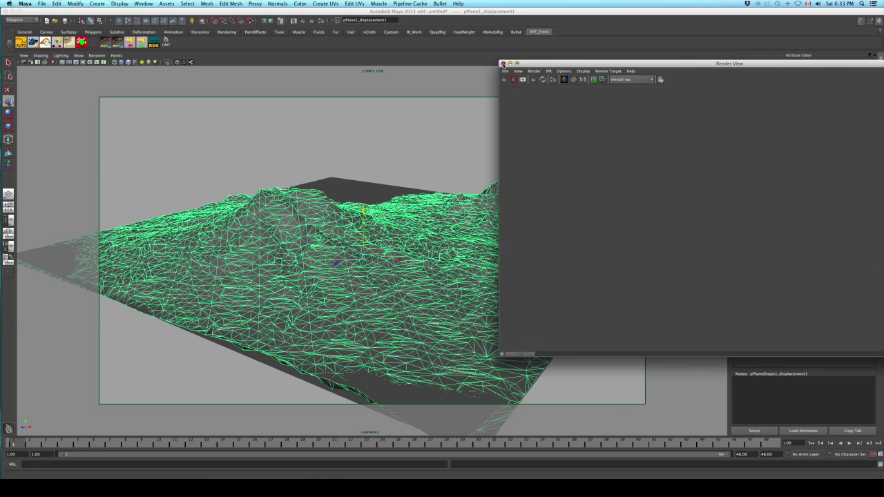
{"action": "left_click", "coordinate": [429, 141]}
{"action": "left_click", "coordinate": [368, 216]}
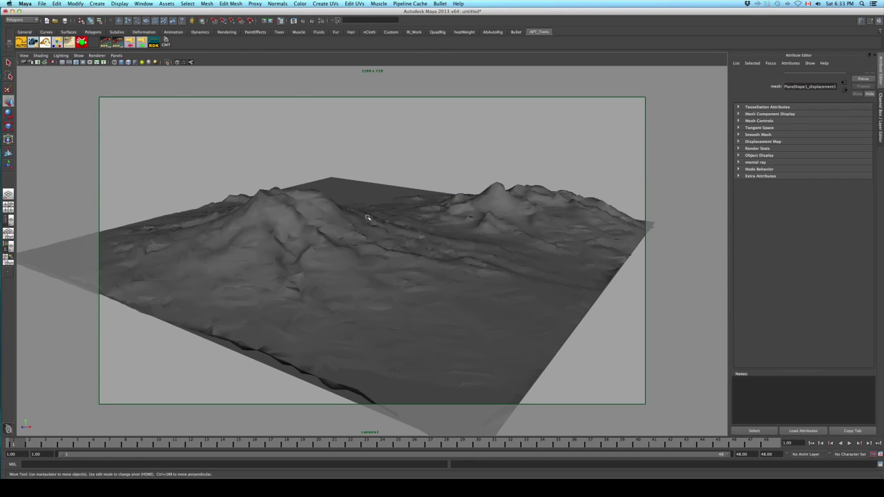
{"action": "left_click", "coordinate": [880, 118]}
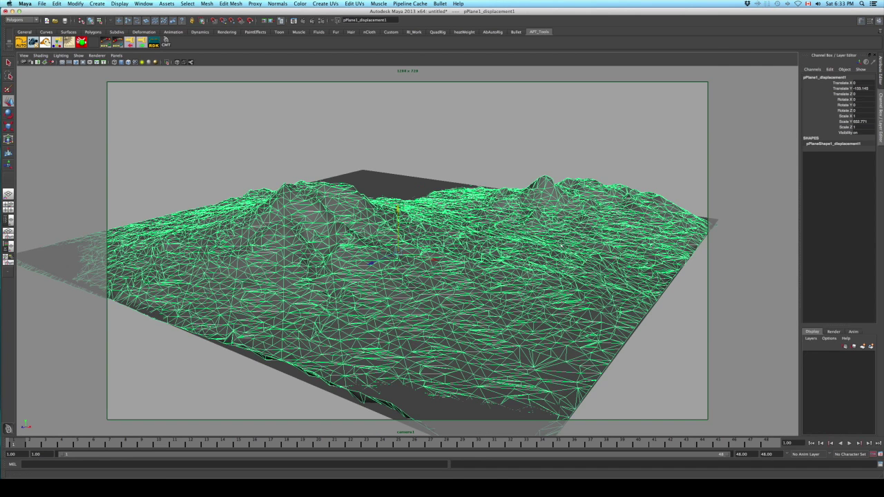
Put the terrain mesh on new display layer layer1 and toggle its visibility off and on.
{"action": "left_click", "coordinate": [871, 347]}
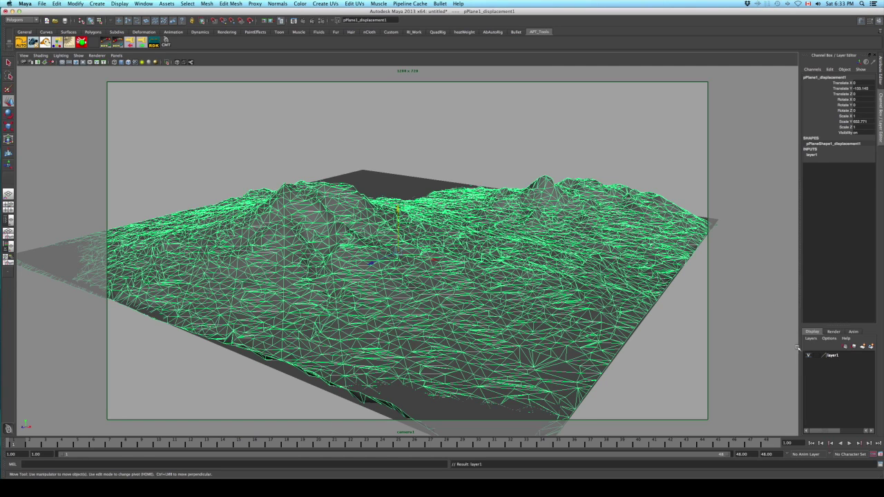
{"action": "left_click", "coordinate": [808, 355]}
{"action": "left_click", "coordinate": [810, 355]}
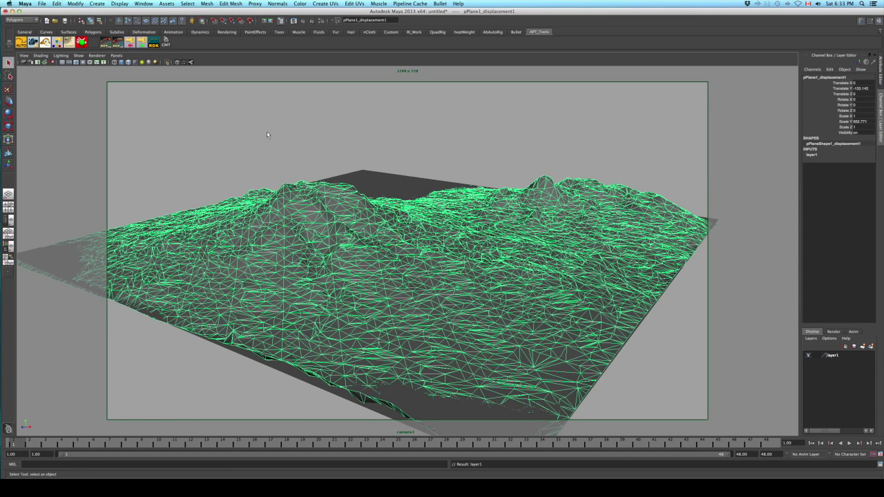
{"action": "left_click", "coordinate": [24, 62]}
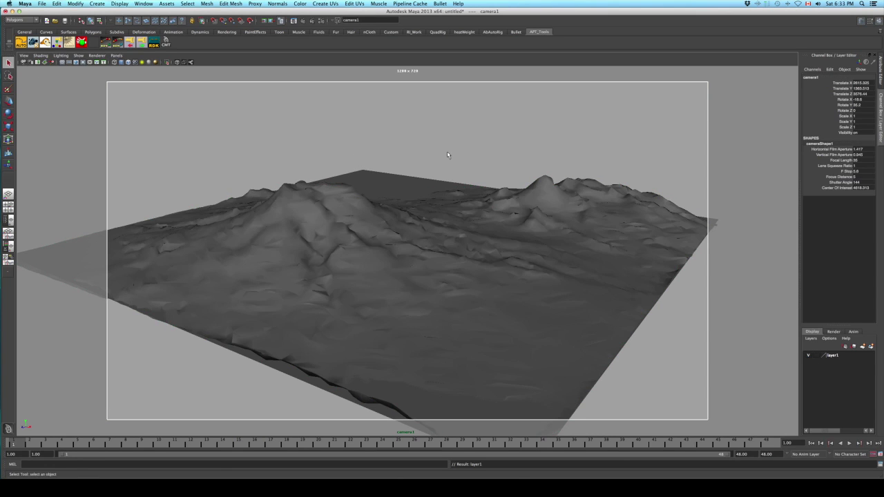
Dolly and tumble camera1 closer toward the mountain peak.
{"action": "scroll", "coordinate": [400, 226], "scroll_direction": "up", "scroll_amount": 6}
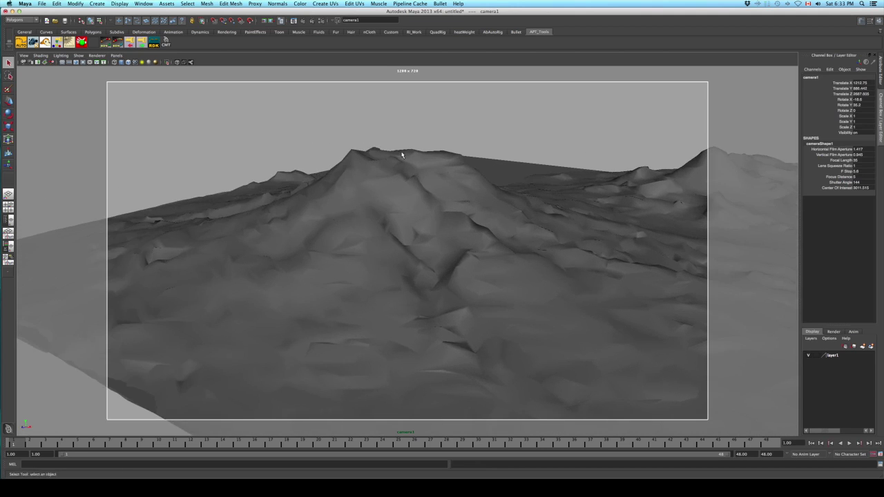
{"action": "left_click_drag", "start_coordinate": [402, 154], "coordinate": [423, 203], "text": "alt"}
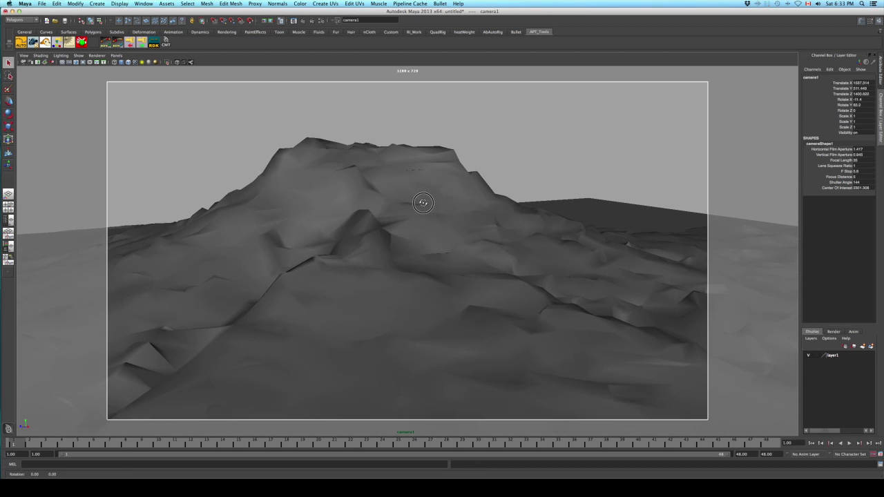
{"action": "middle_click_drag", "start_coordinate": [423, 202], "coordinate": [441, 207], "text": "alt"}
With layer1 hidden, run a mental ray test render, then close Render View and unhide layer1.
{"action": "left_click", "coordinate": [808, 355]}
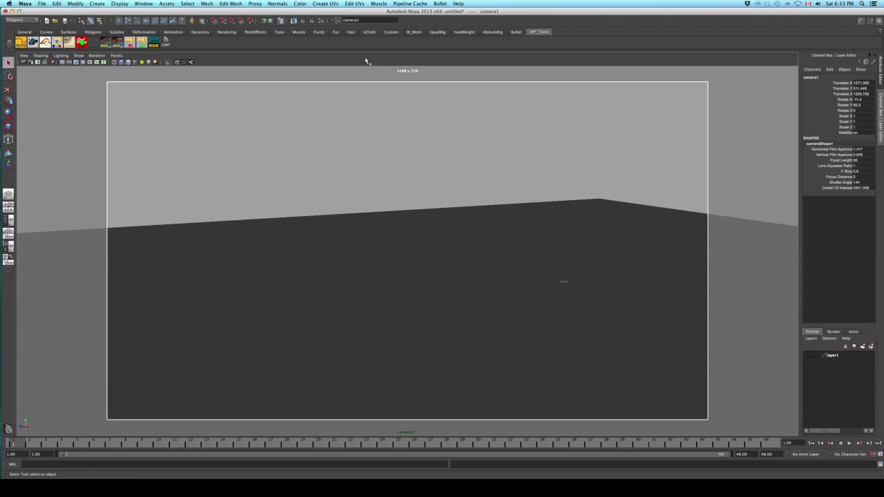
{"action": "left_click", "coordinate": [302, 20]}
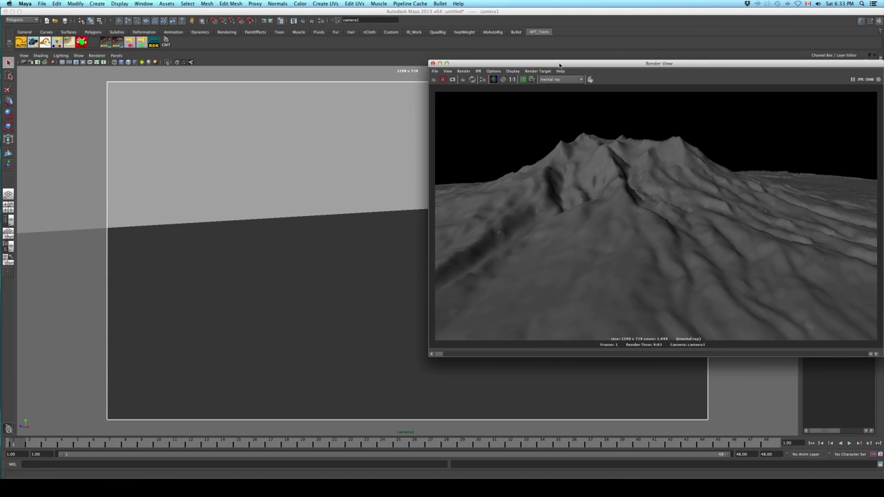
{"action": "left_click_drag", "start_coordinate": [559, 65], "coordinate": [347, 64]}
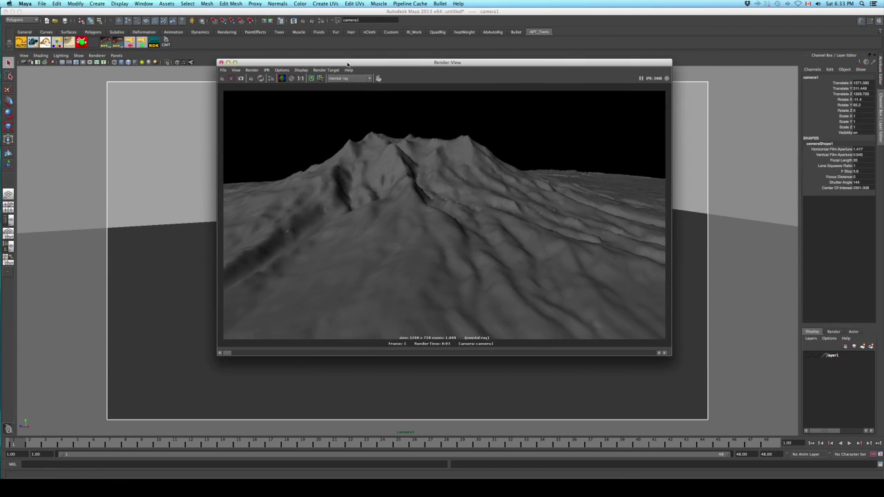
{"action": "left_click", "coordinate": [221, 62]}
{"action": "left_click", "coordinate": [808, 356]}
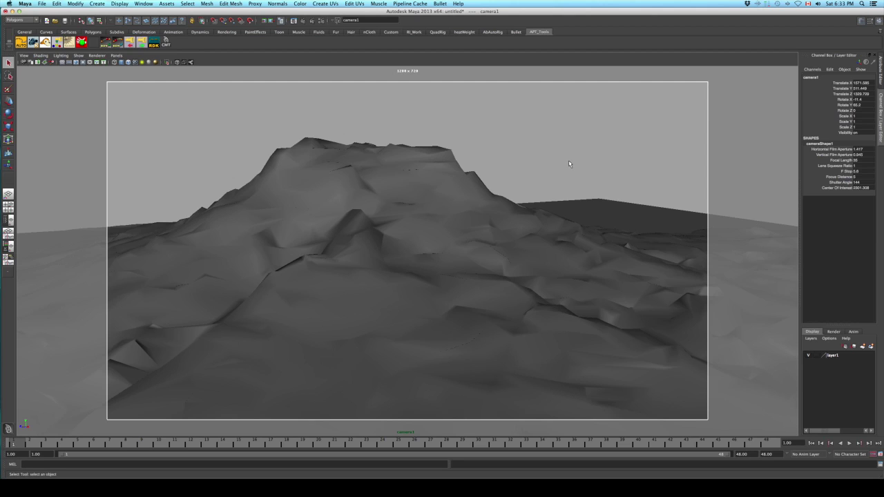
Set the playback end frame to 150 and key camera1 at frame 1.
{"action": "double_click", "coordinate": [745, 453]}
{"action": "type", "text": "150"}
{"action": "key", "text": "Return"}
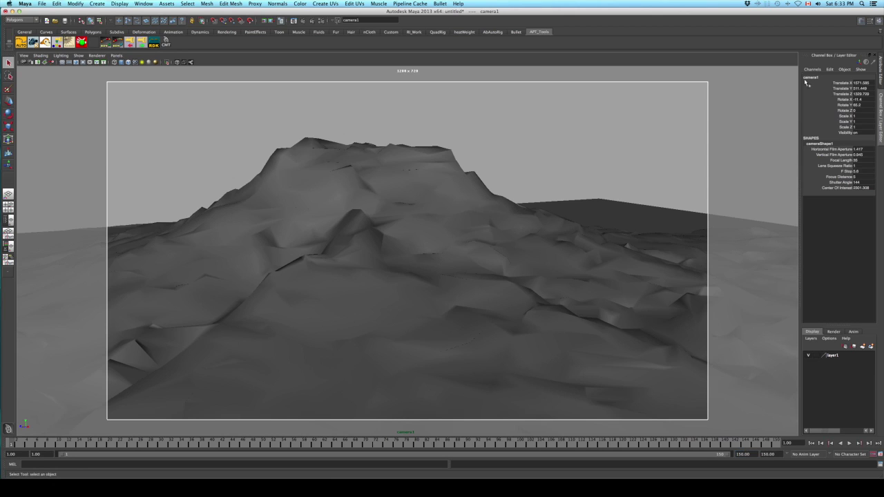
{"action": "key", "text": "s"}
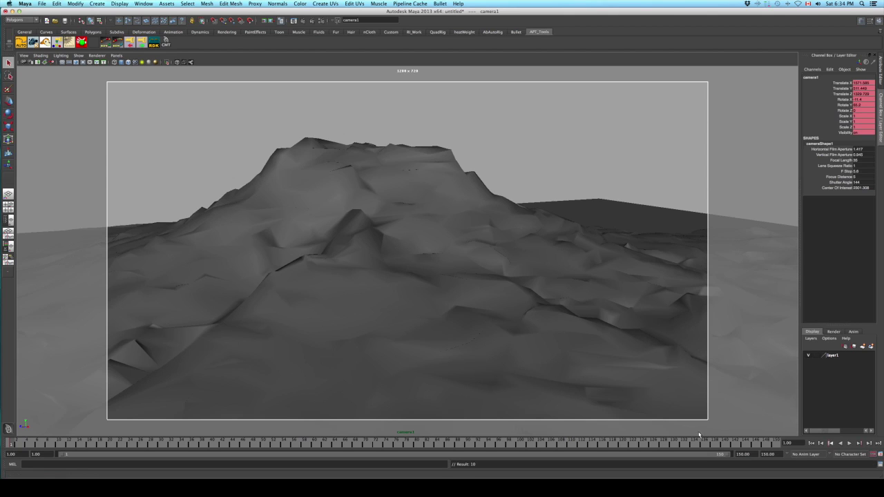
At frame 150, tumble and dolly camera1 to a new view, then return to frame 1 and switch to a Graph Editor layout.
{"action": "left_click_drag", "start_coordinate": [17, 444], "coordinate": [795, 442]}
{"action": "left_click_drag", "start_coordinate": [546, 267], "coordinate": [503, 264], "text": "alt"}
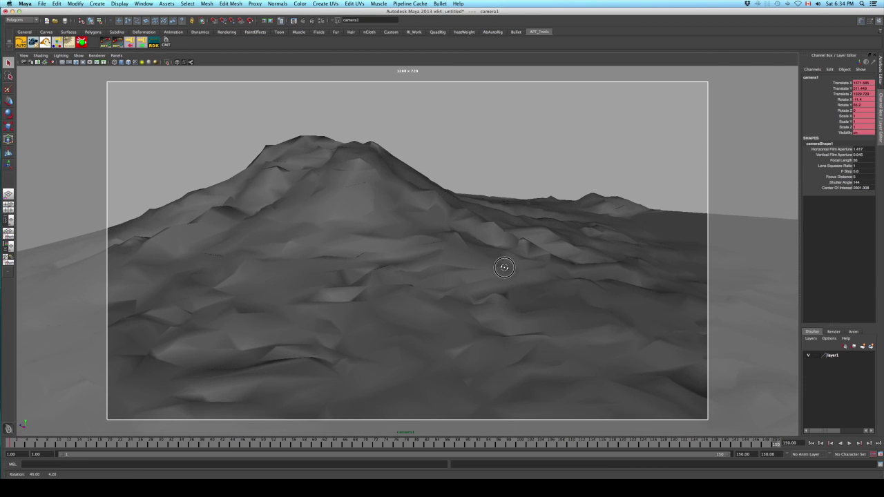
{"action": "right_click_drag", "start_coordinate": [505, 270], "coordinate": [499, 266], "text": "alt"}
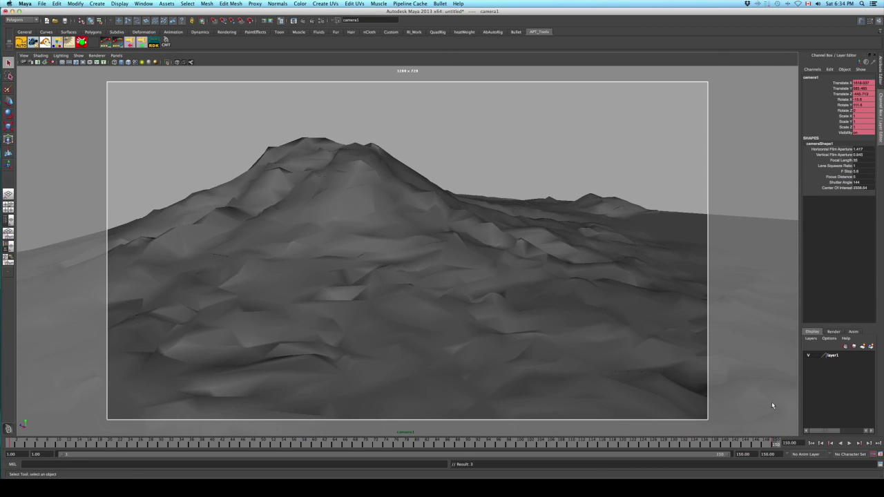
{"action": "left_click", "coordinate": [812, 443]}
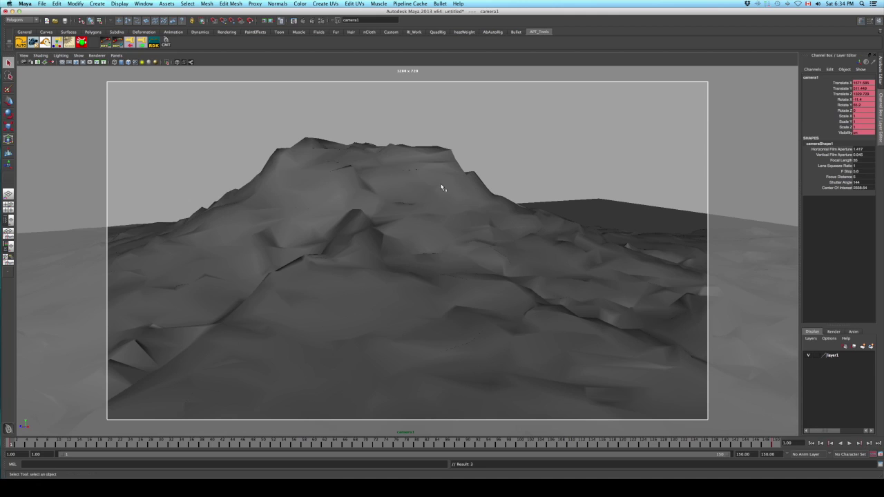
{"action": "key", "text": "space"}
{"action": "left_click", "coordinate": [431, 204]}
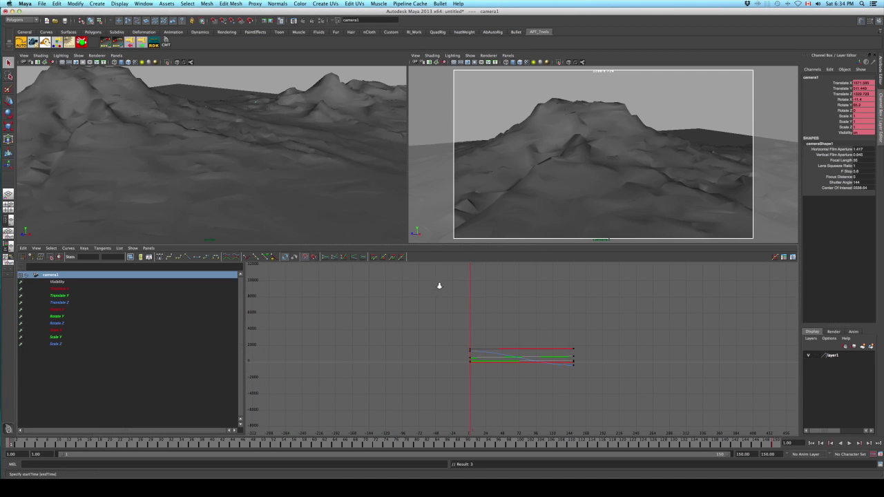
Make all of camera1's animation curves linear in the Graph Editor.
{"action": "middle_click_drag", "start_coordinate": [492, 321], "coordinate": [469, 276], "text": "alt"}
{"action": "left_click_drag", "start_coordinate": [473, 306], "coordinate": [476, 348]}
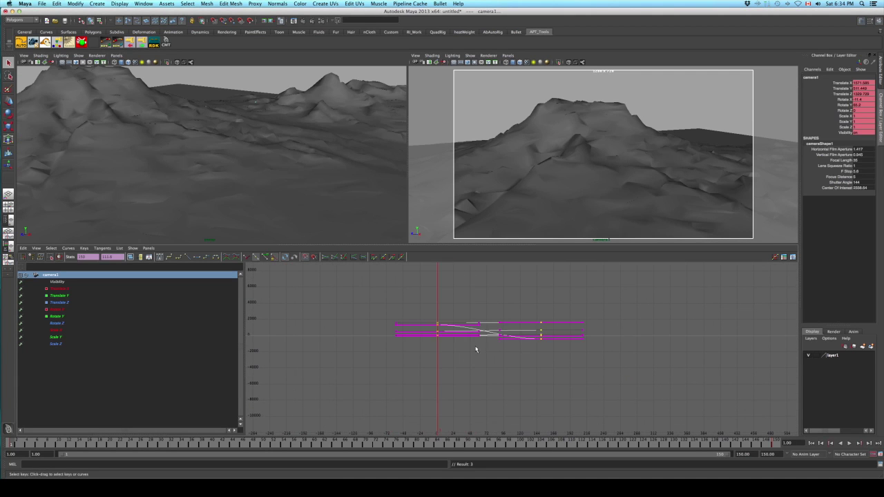
{"action": "key", "text": "f"}
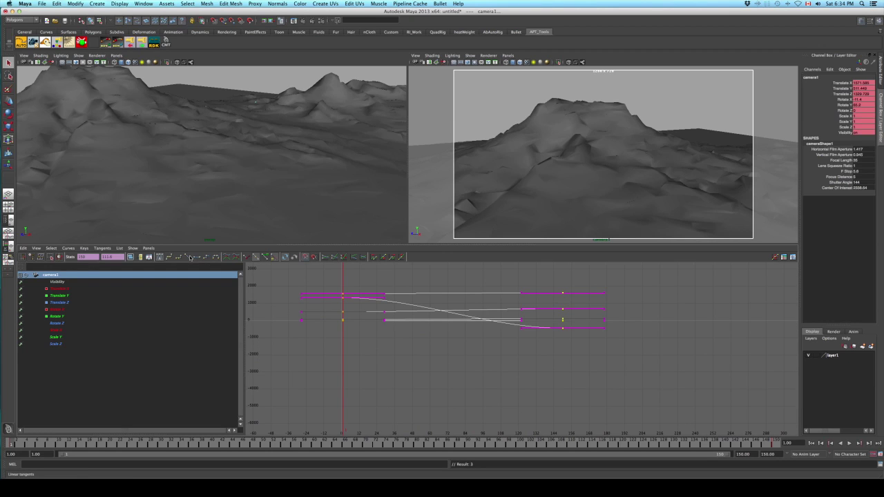
{"action": "left_click", "coordinate": [187, 258]}
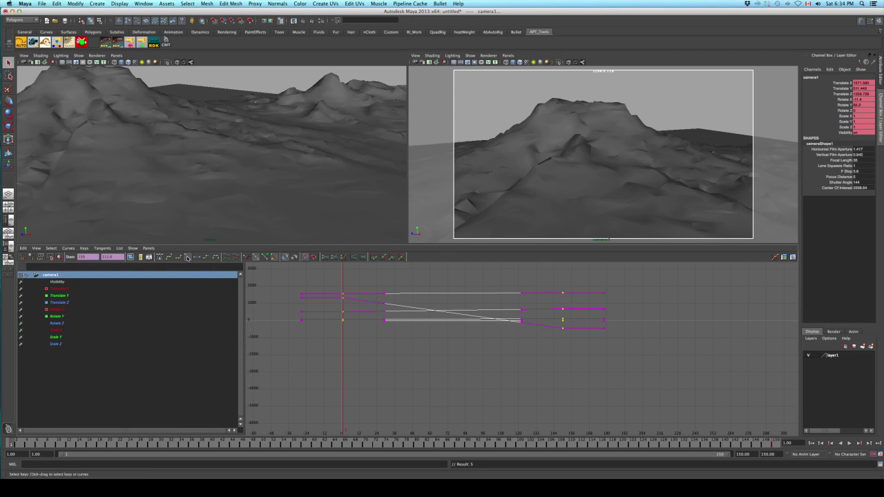
{"action": "left_click", "coordinate": [484, 380]}
Preview camera1's fly-around in single camera view, then select the terrain mesh.
{"action": "key", "text": "space"}
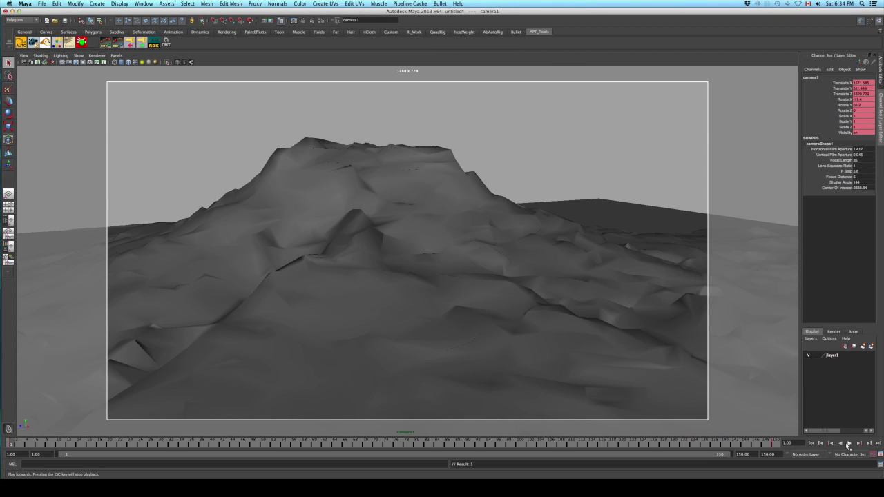
{"action": "left_click", "coordinate": [849, 443]}
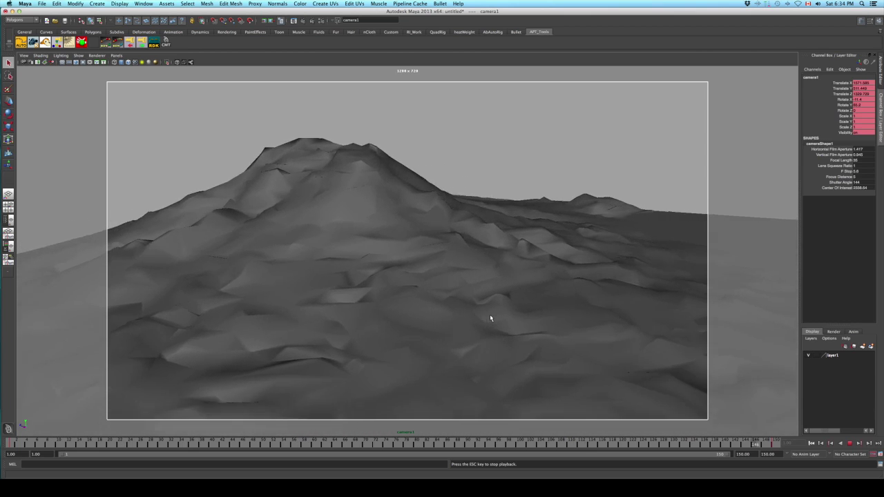
{"action": "key", "text": "Escape"}
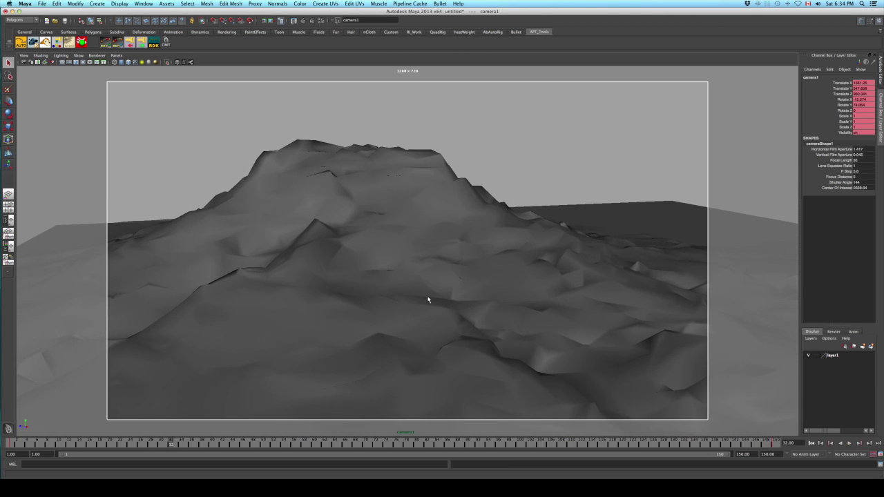
{"action": "left_click", "coordinate": [510, 237]}
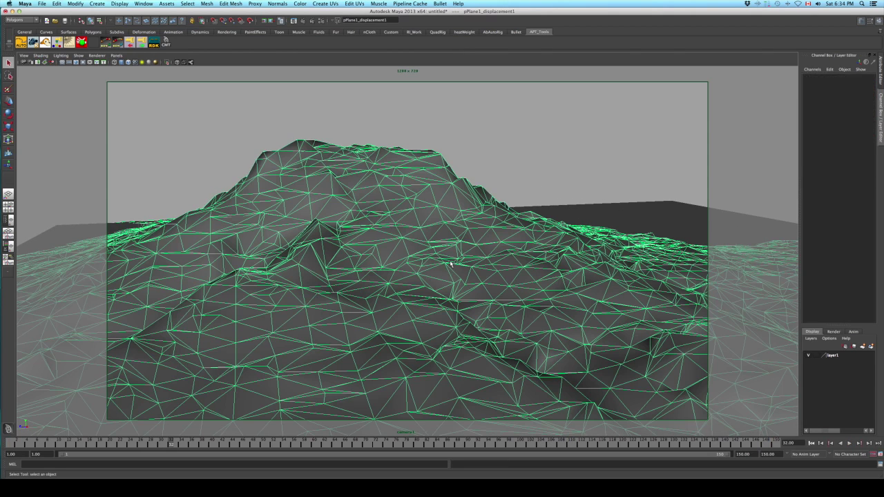
Apply Mesh > Smooth to the terrain and inspect the smoothed surface and wireframe.
{"action": "left_click", "coordinate": [207, 3]}
{"action": "left_click", "coordinate": [217, 44]}
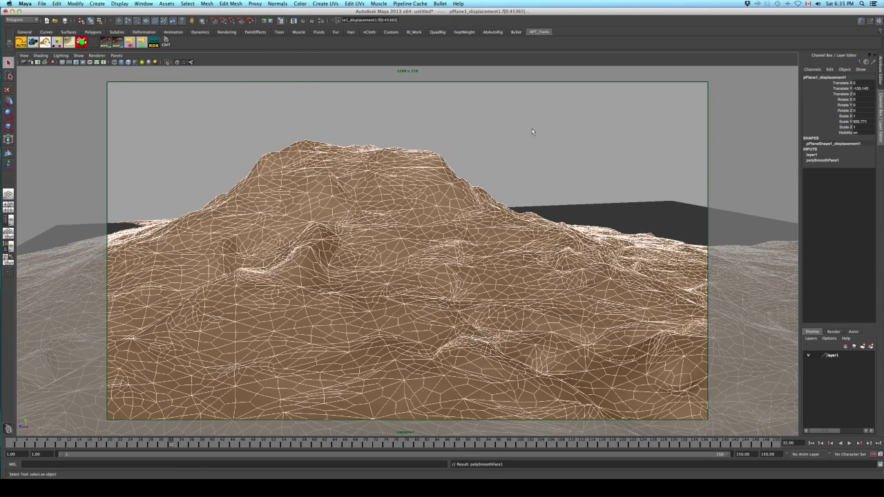
{"action": "left_click", "coordinate": [525, 183]}
{"action": "left_click", "coordinate": [448, 297]}
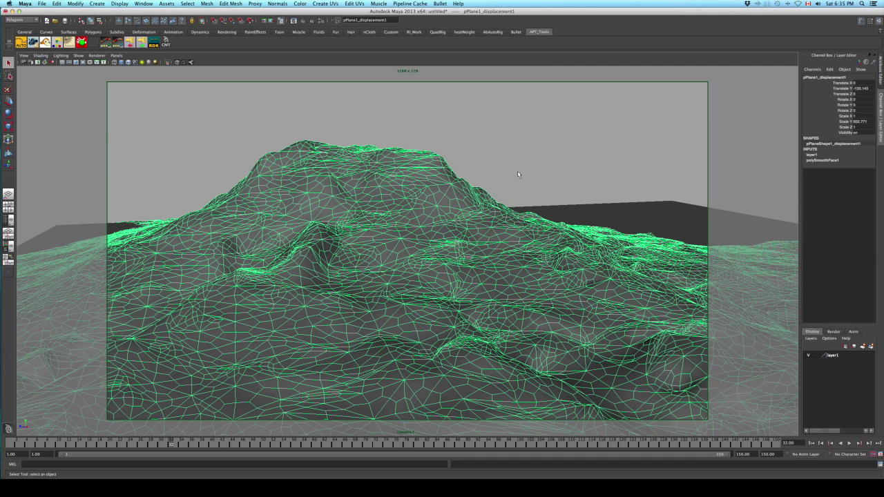
Compare the smoothed terrain with and without selection, then play the camera fly-around.
{"action": "left_click", "coordinate": [535, 150]}
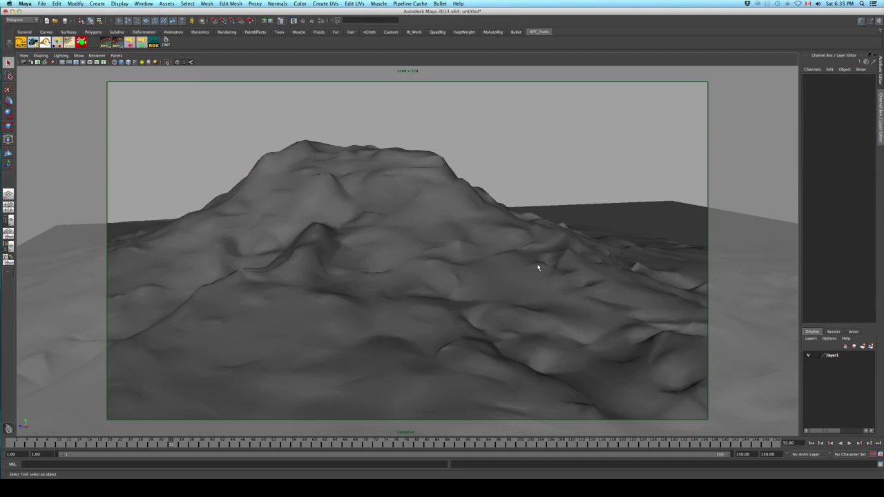
{"action": "left_click", "coordinate": [437, 250]}
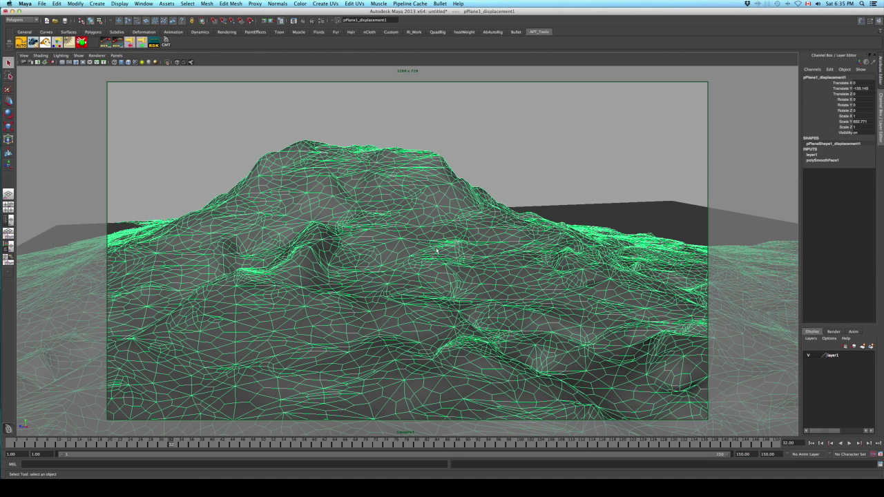
{"action": "left_click", "coordinate": [493, 171]}
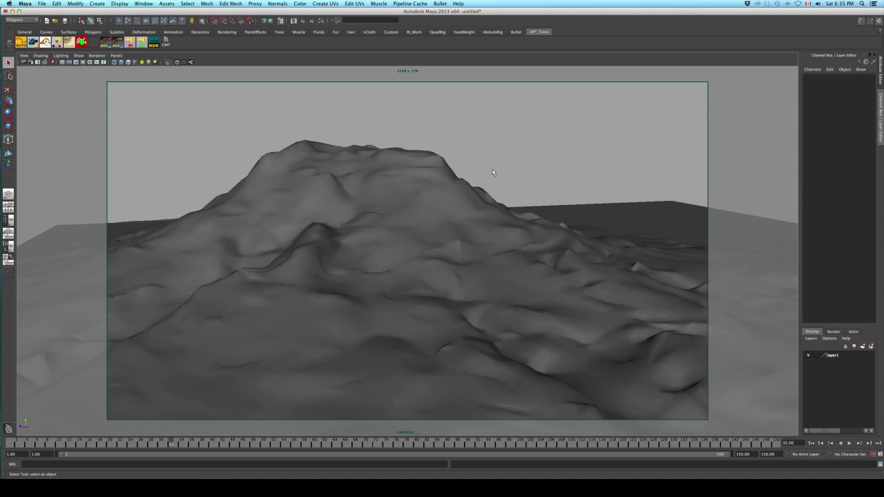
{"action": "left_click", "coordinate": [849, 442]}
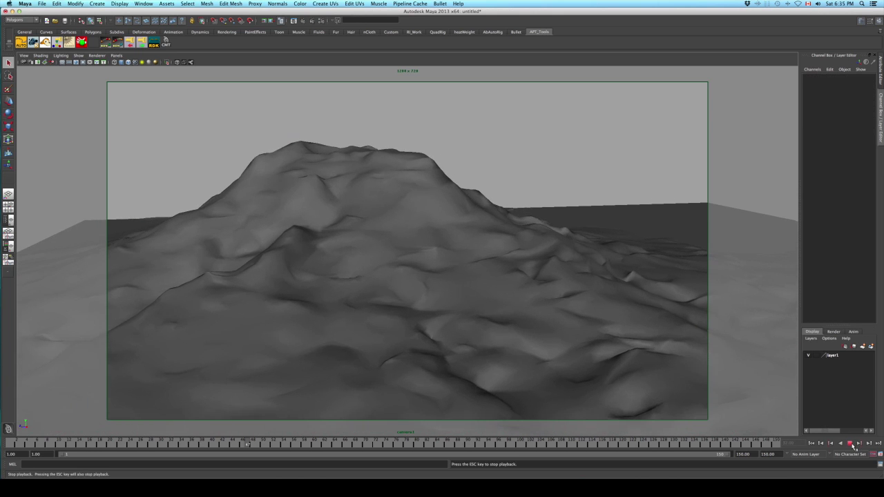